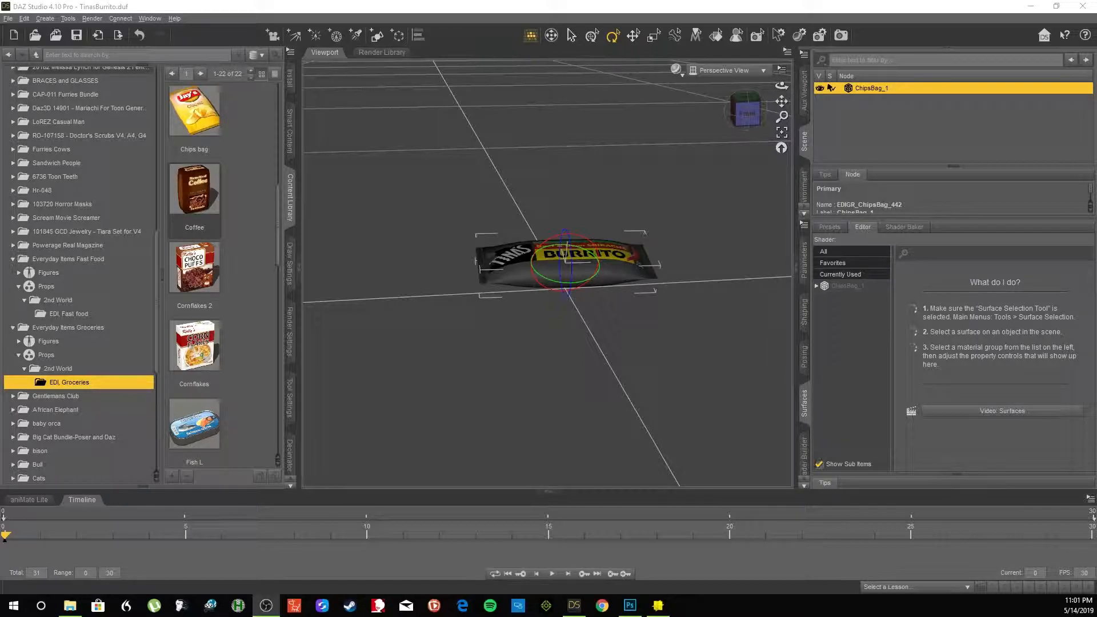
Deselect the chips bag, then switch to Lens Studio and select the MatteShadow plane.
left_click(659, 392)
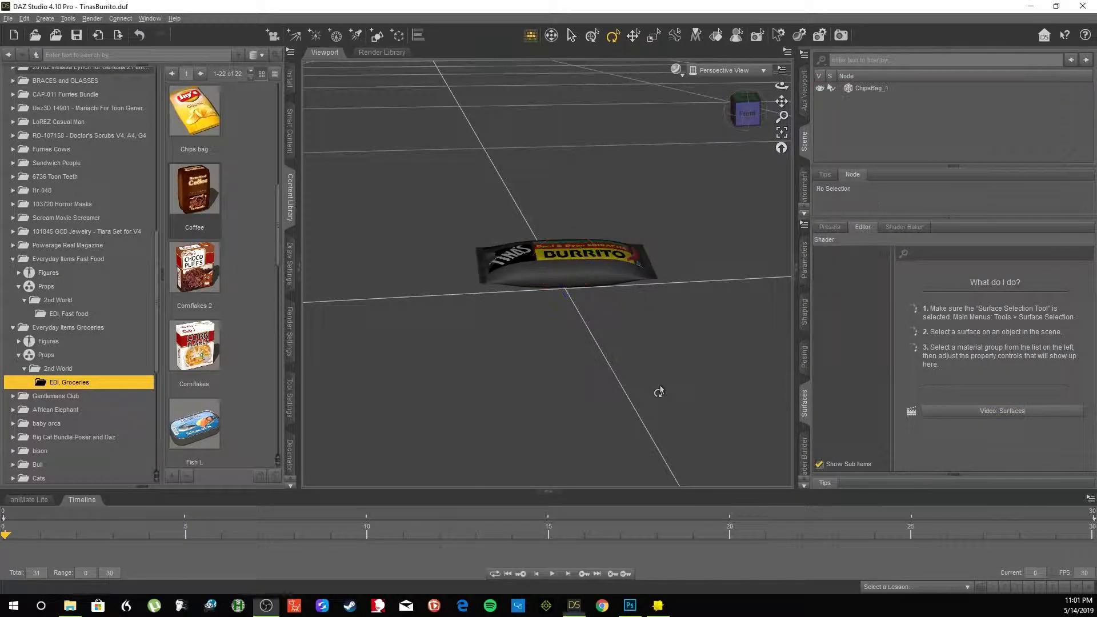
left_click_drag(747, 111, 739, 120)
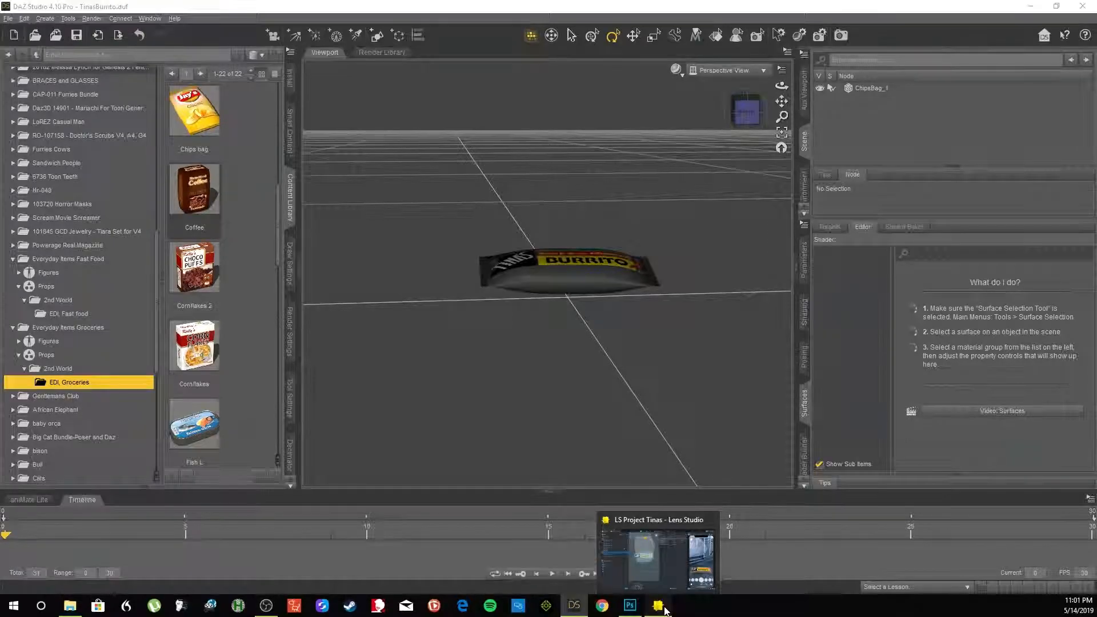
left_click(662, 608)
left_click(525, 390)
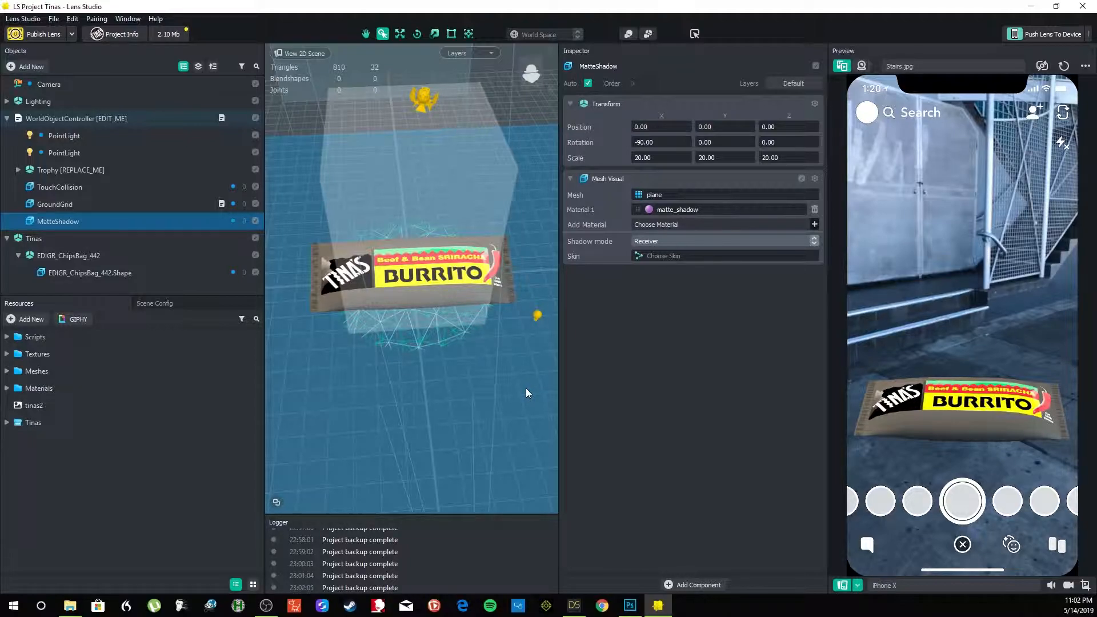
Minimize Lens Studio and delete the ChipsBag_1 prop from the DAZ scene.
left_click(1035, 11)
left_click(584, 282)
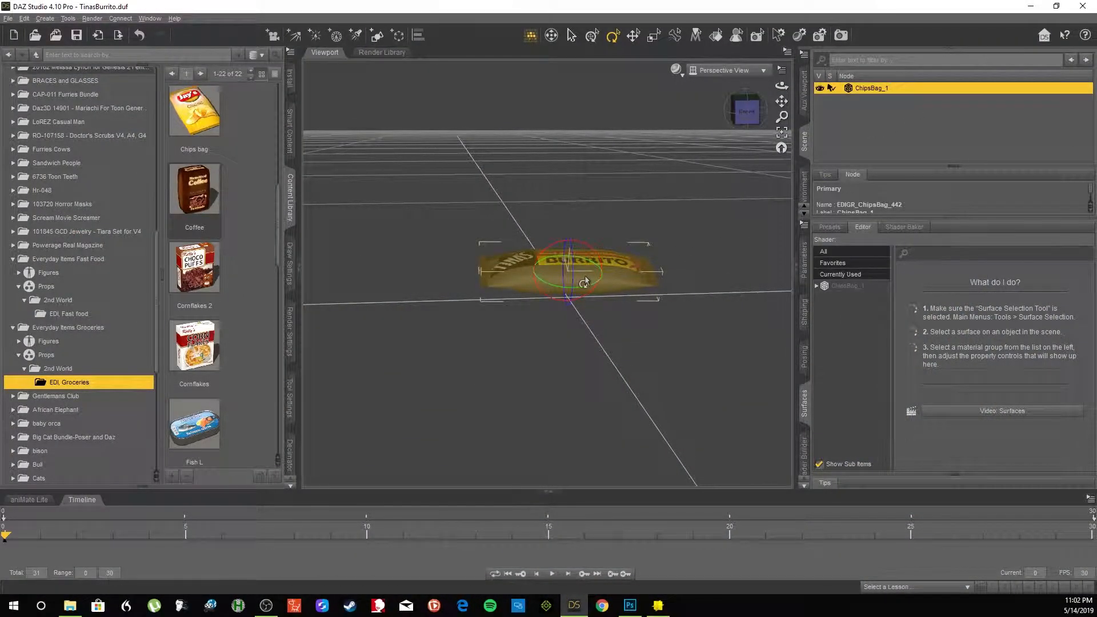
key("Delete")
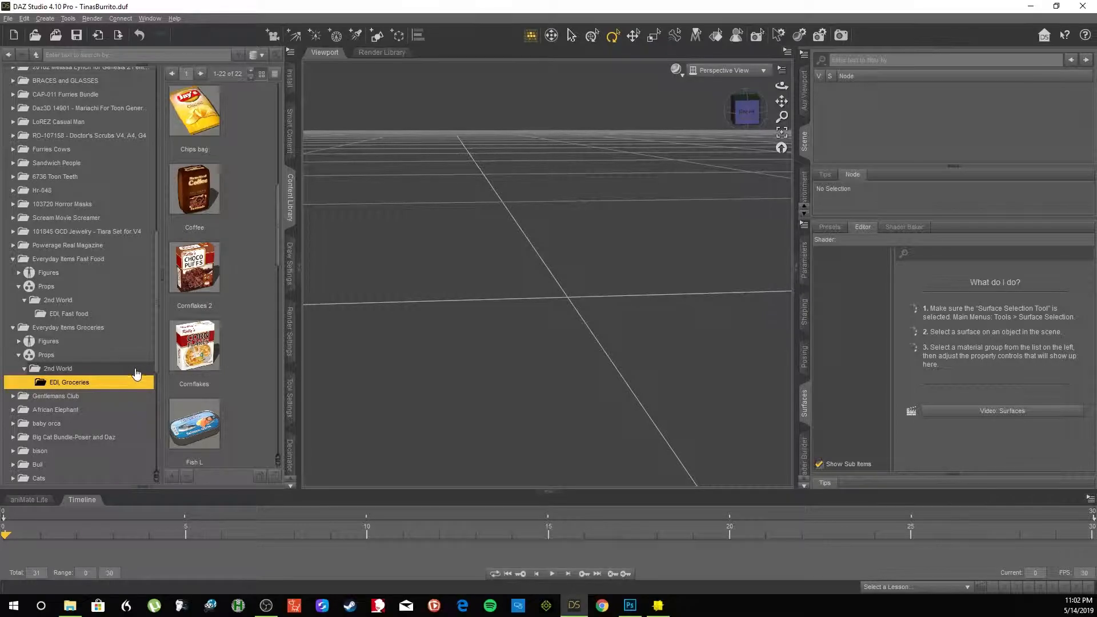
Load the Cornflakes box prop from the Content Library and select it in the viewport.
double_click(198, 347)
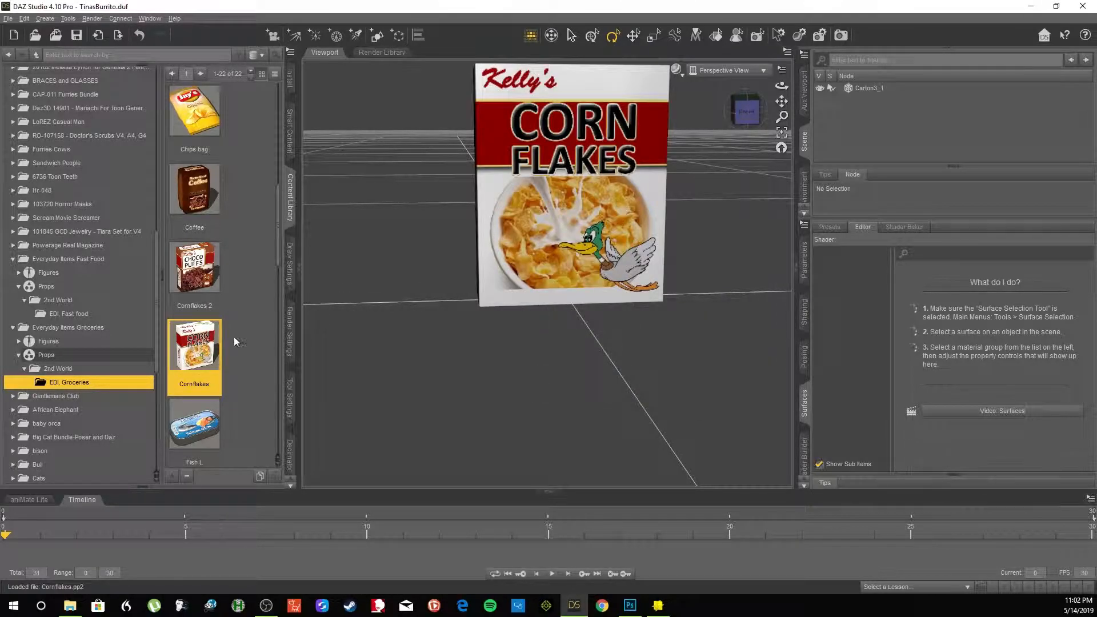
mouse_move(746, 112)
left_mouse_down()
mouse_move(782, 116)
mouse_move(743, 118)
left_mouse_up()
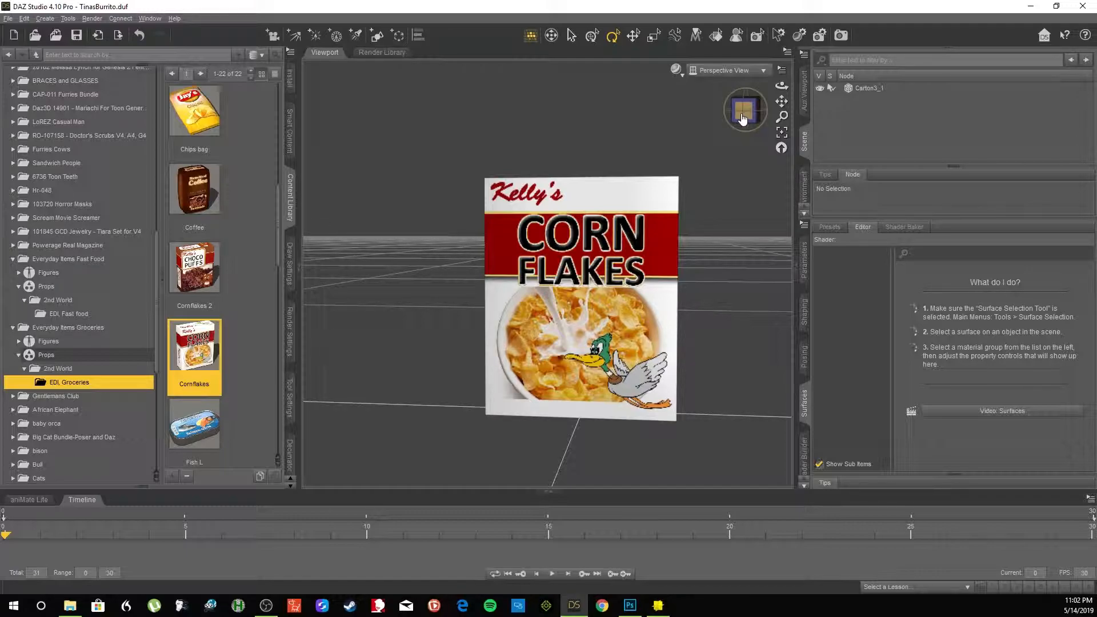
left_click(645, 276)
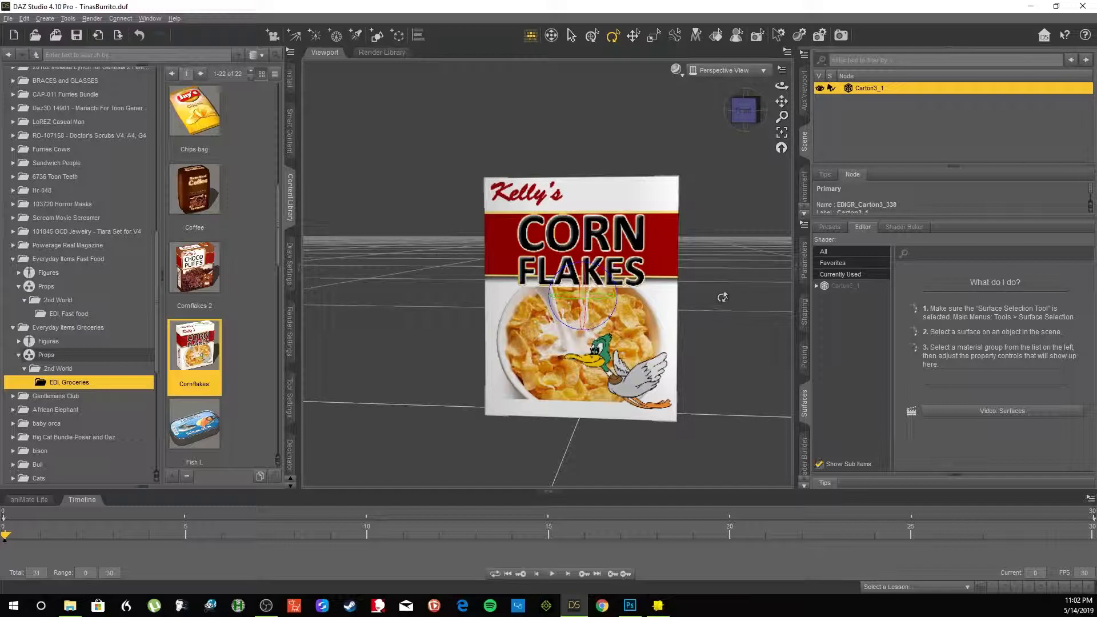
left_click_drag(745, 110, 748, 113)
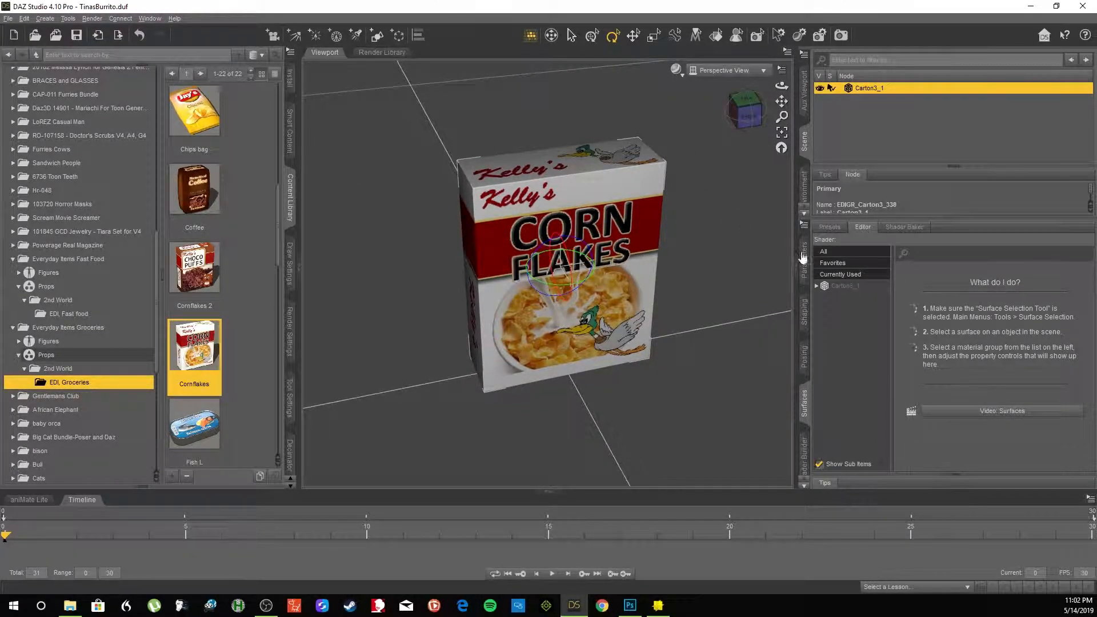
Show the box's Currently Used materials and browse the Diffuse Color map, then cancel.
left_click(840, 274)
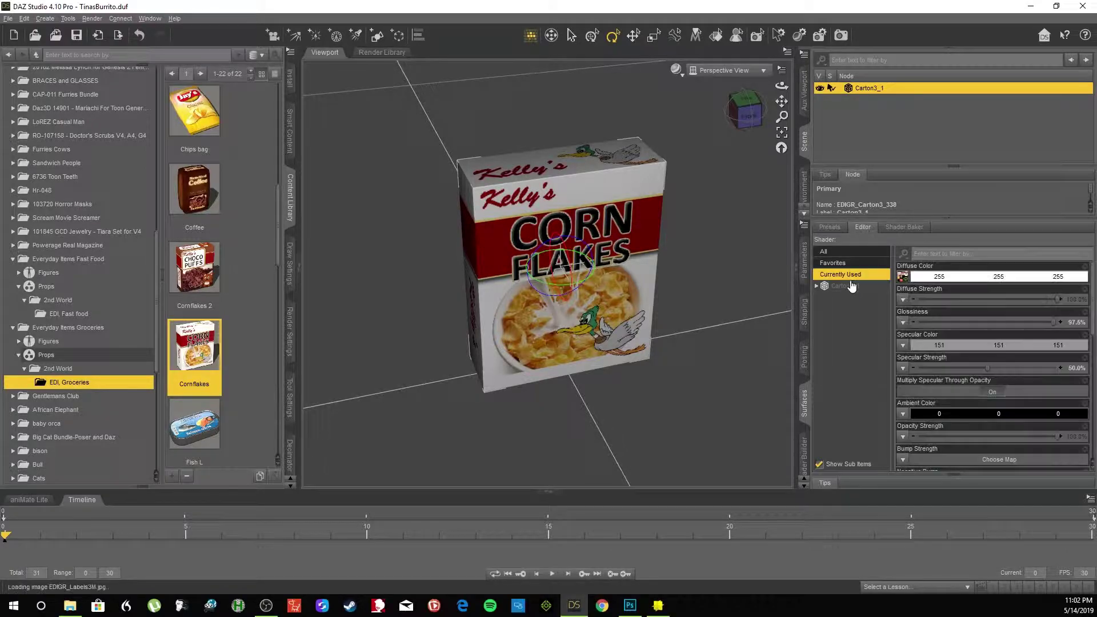
left_click(902, 276)
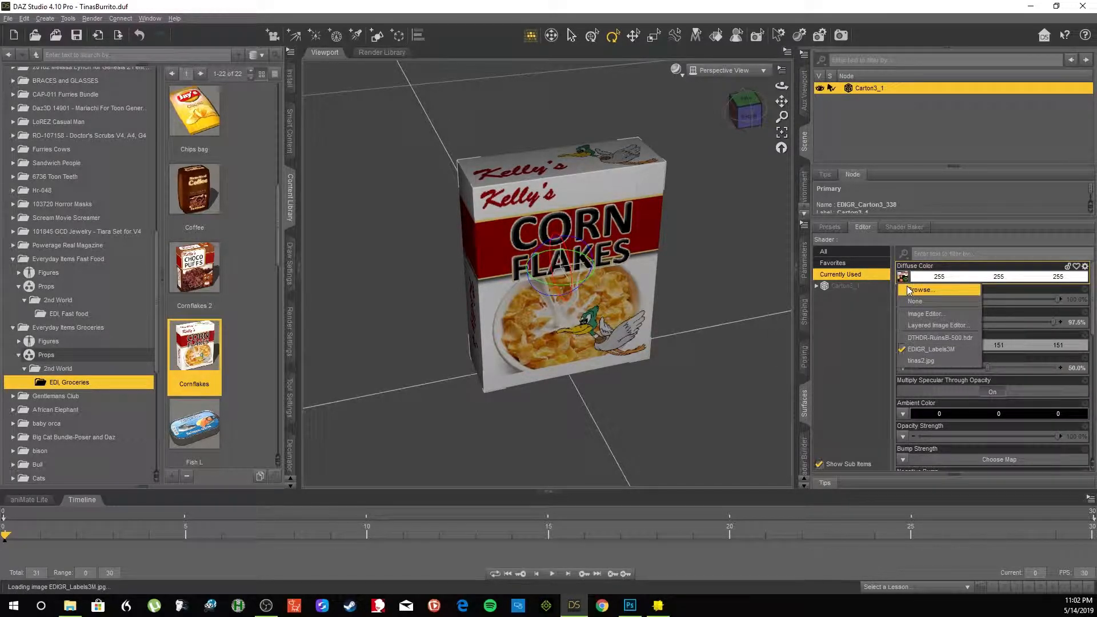
left_click(919, 289)
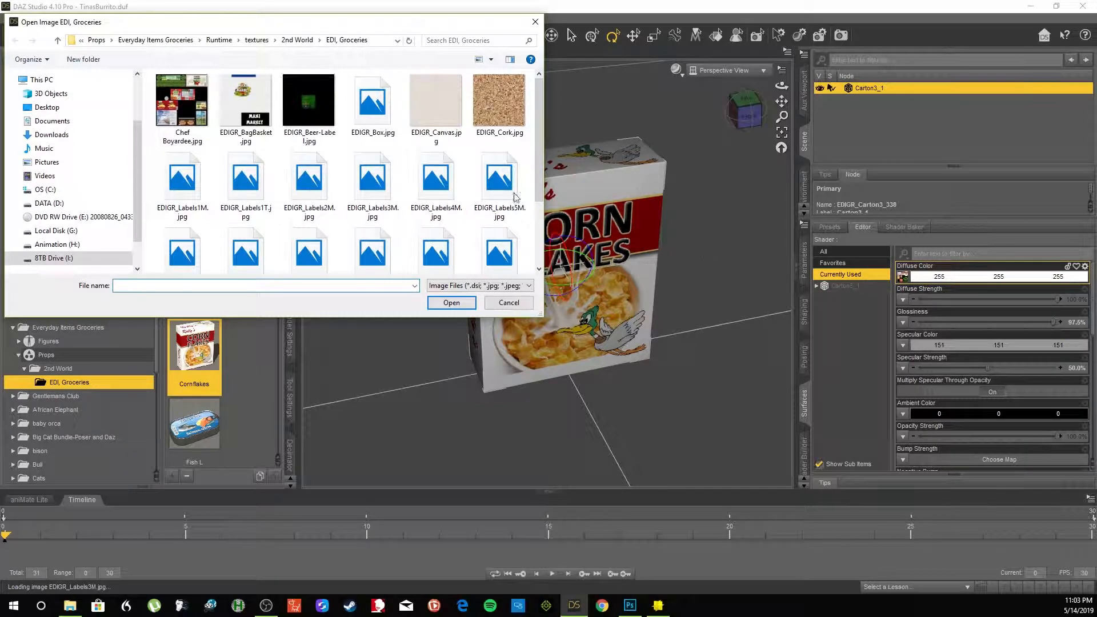
scroll(278, 162, "down", 3)
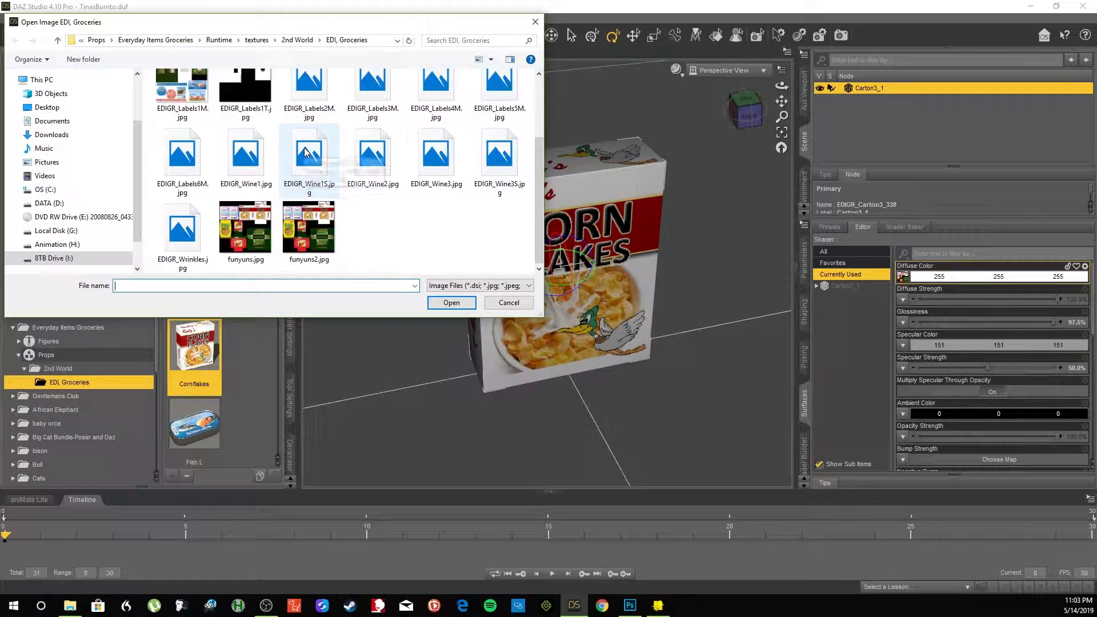
scroll(306, 152, "up", 1)
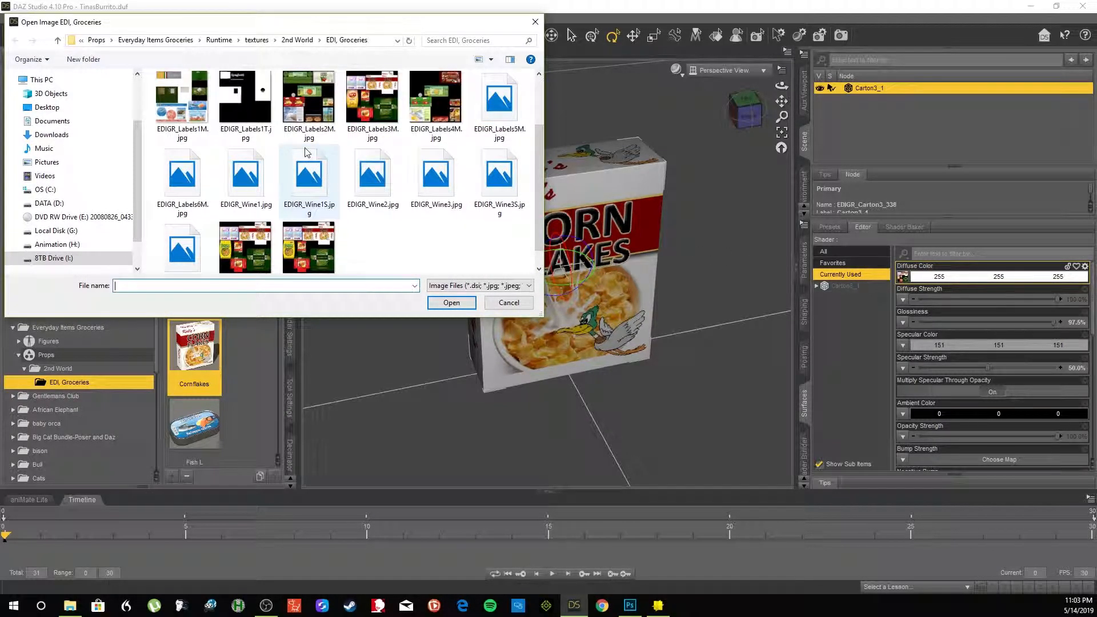
left_click(536, 21)
mouse_move(902, 277)
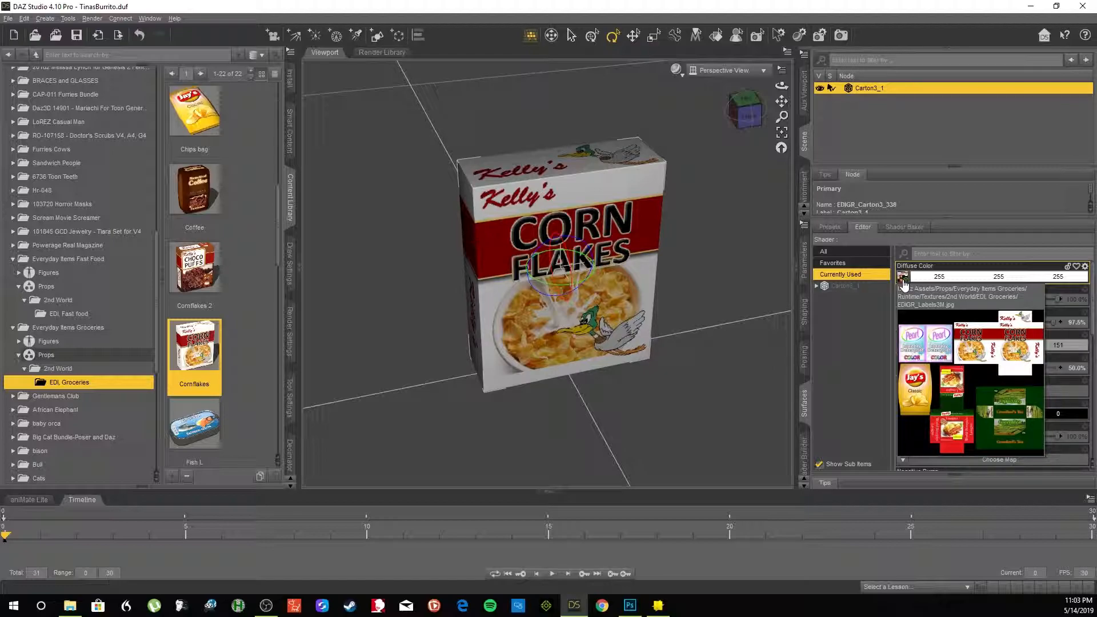
Browse the Diffuse Color map again and pick EDIGR_Labels3M.jpg in the textures folder.
left_click(902, 277)
left_click(934, 290)
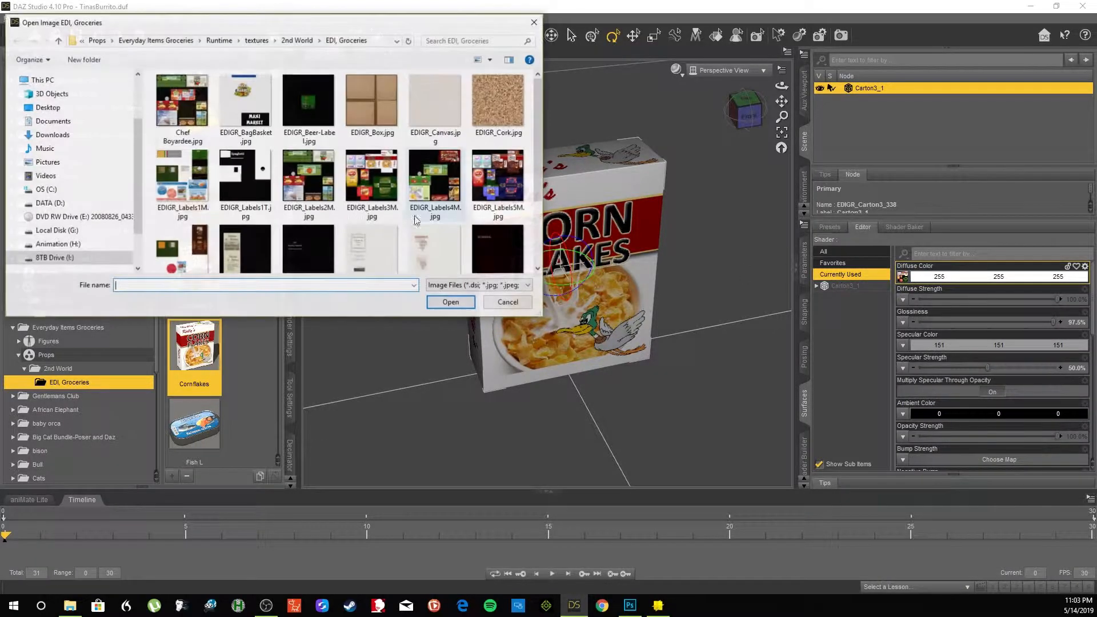
left_click(389, 189)
Check EDIGR_Labels3M.jpg's file properties, then open it with Adobe Photoshop CC 2019.
right_click(386, 191)
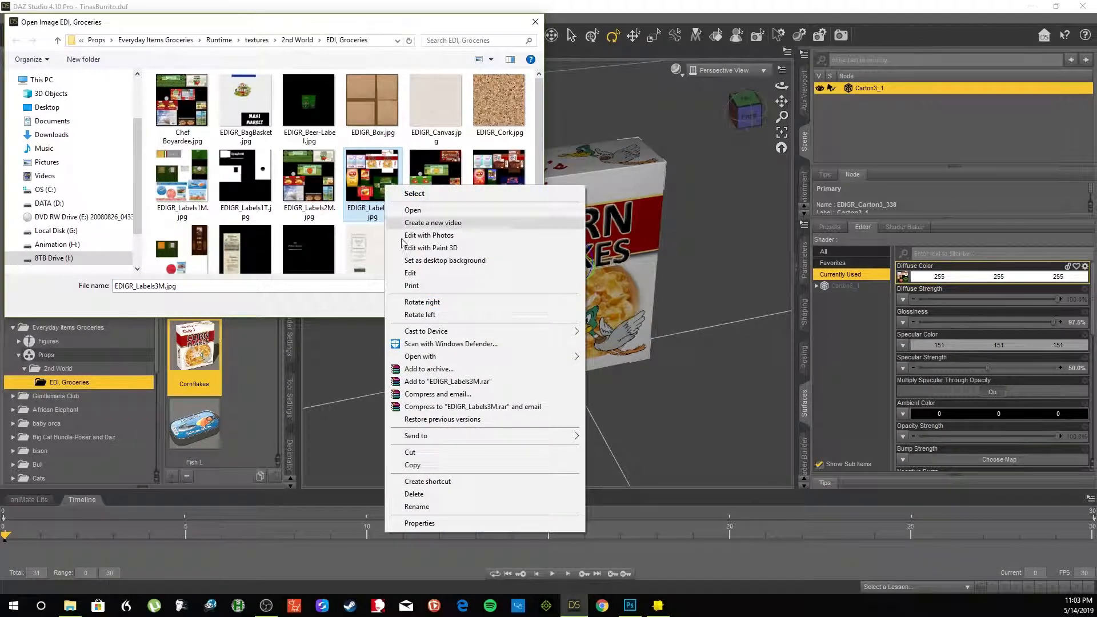
left_click(412, 525)
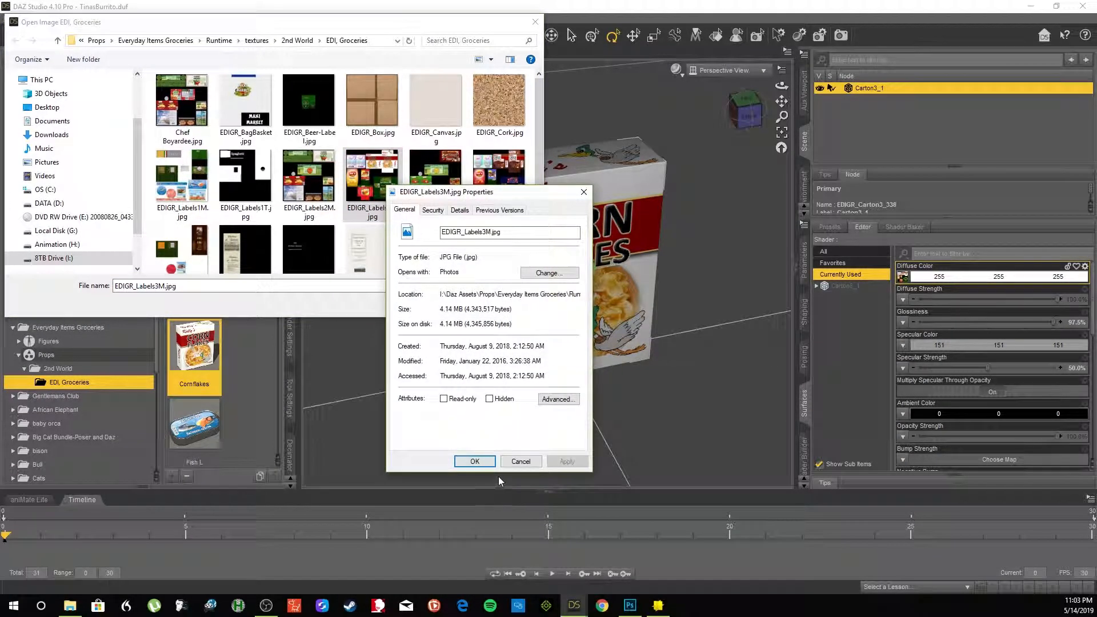
left_click(475, 461)
right_click(377, 183)
mouse_move(411, 350)
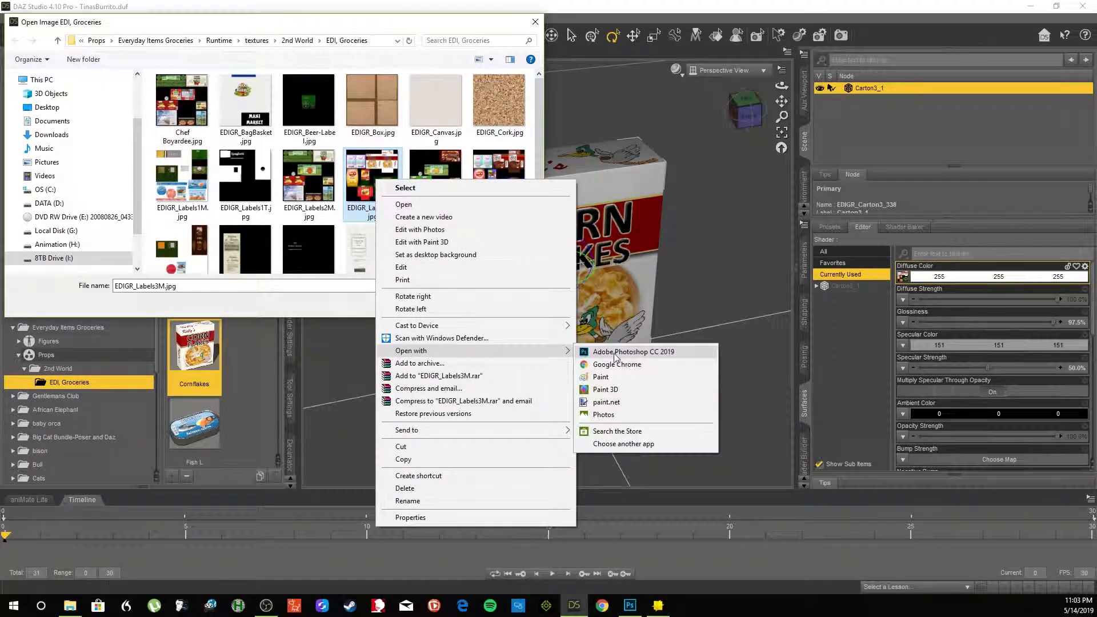
left_click(634, 352)
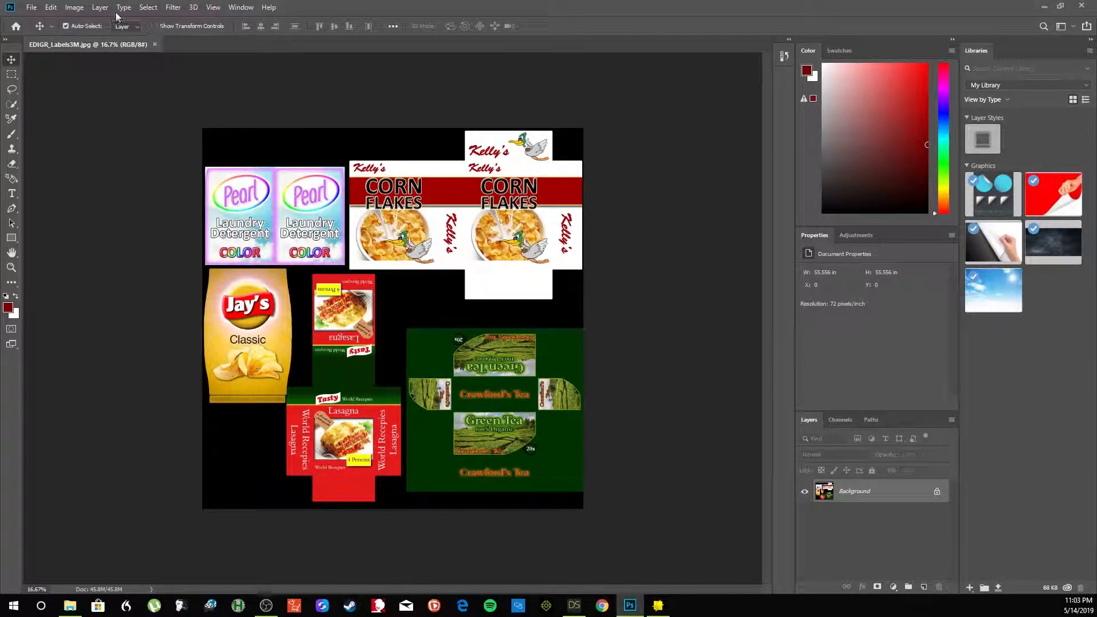
Review the label sheet's current dimensions in Image Size and cancel.
left_click(73, 7)
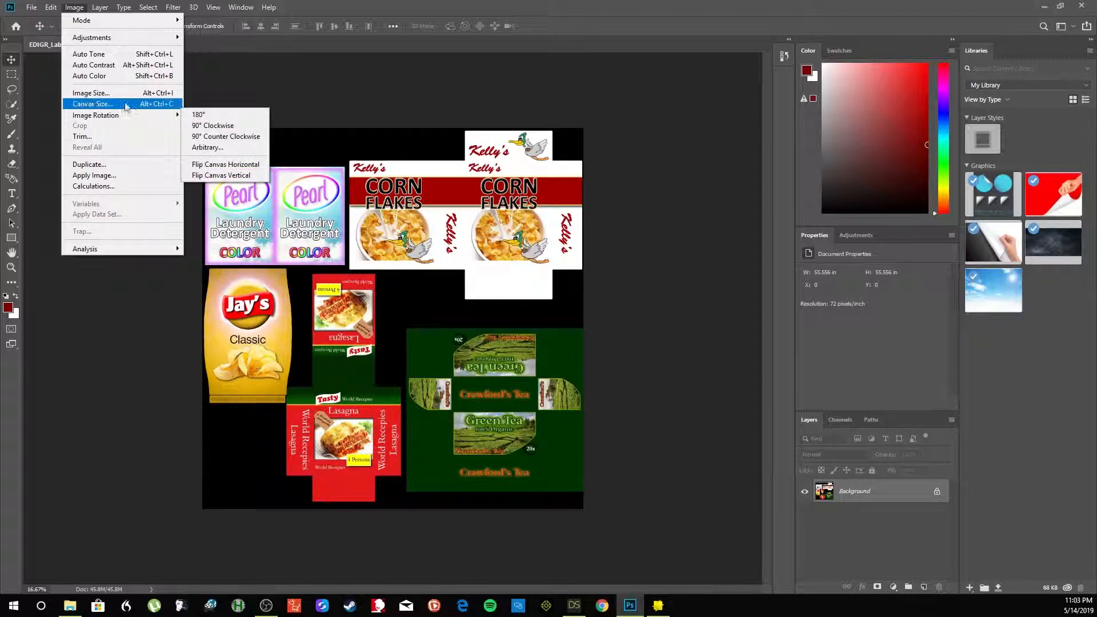
left_click(90, 93)
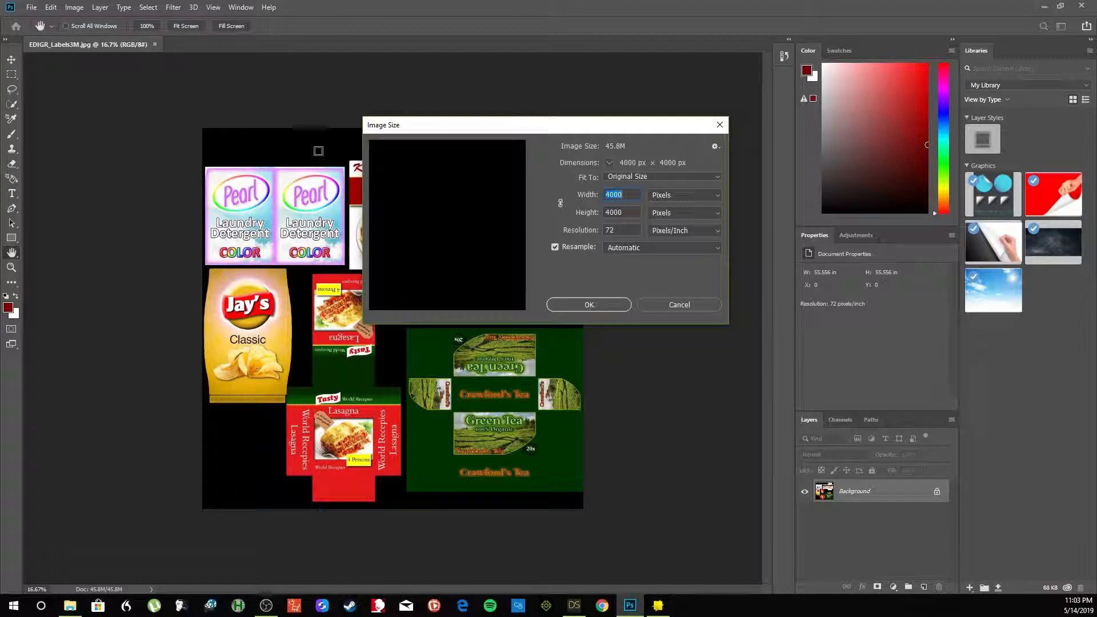
left_click(679, 305)
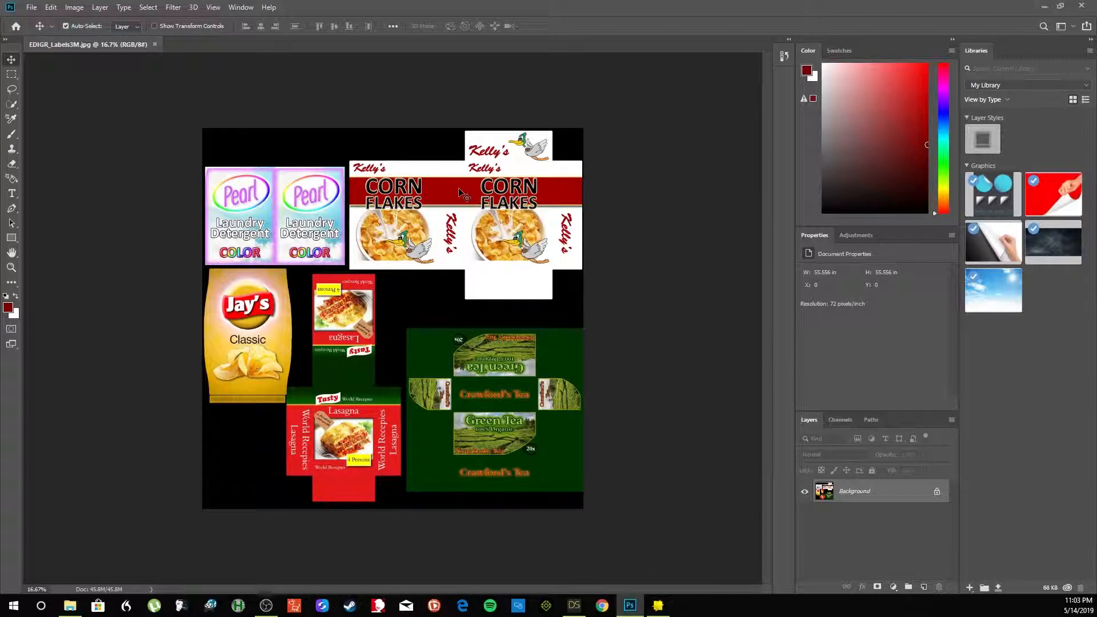
Resize the label sheet to 2000 × 2000 pixels via Image Size.
left_click(74, 7)
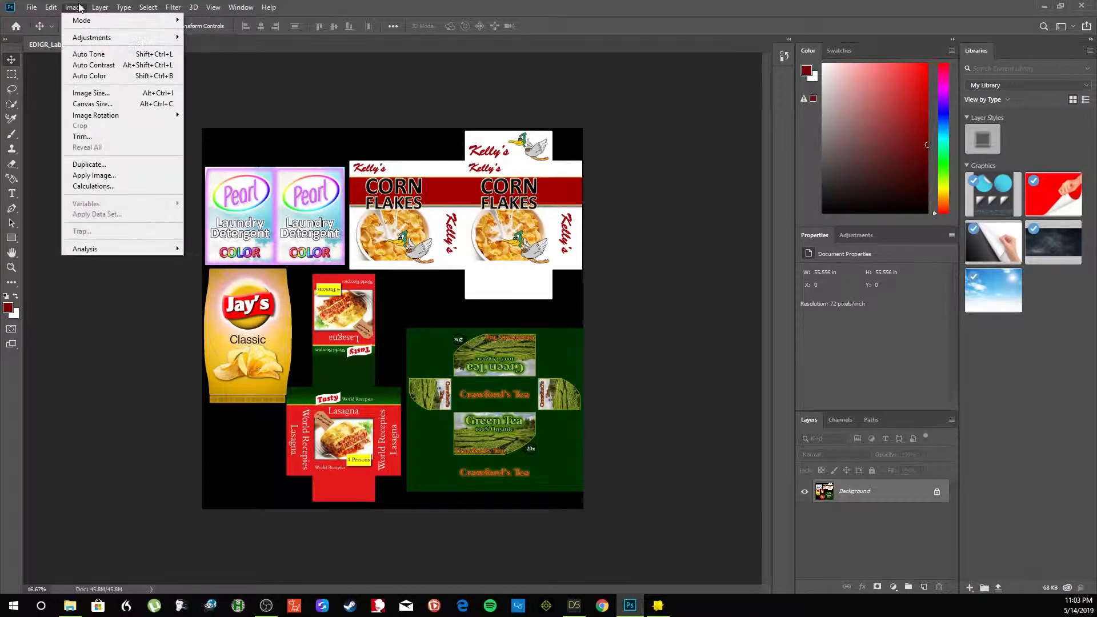
left_click(91, 93)
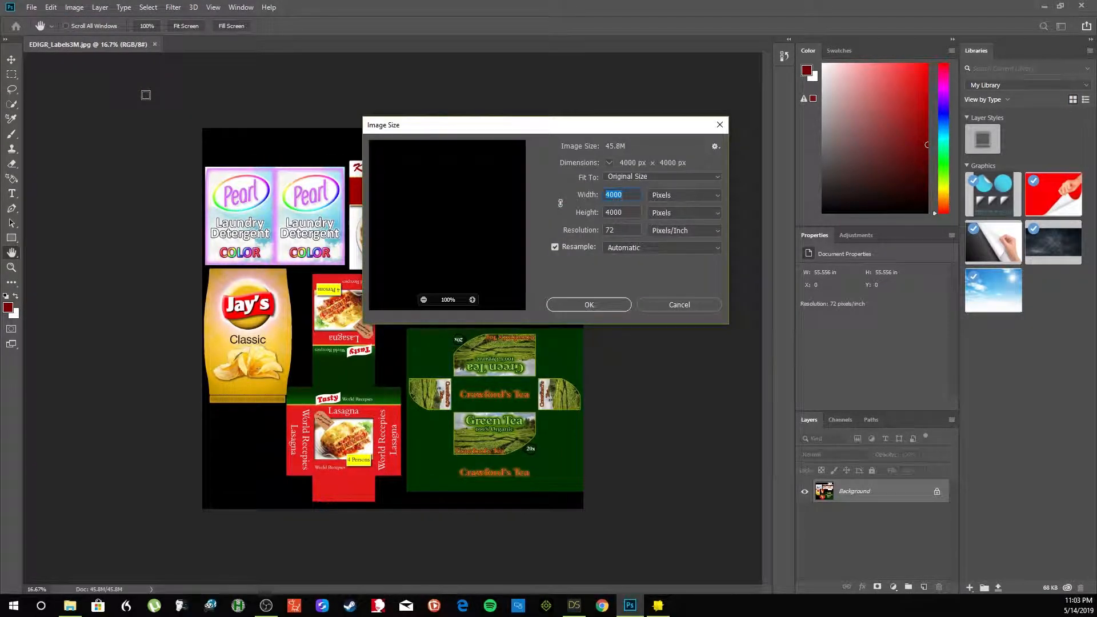
type("2000")
key("Tab")
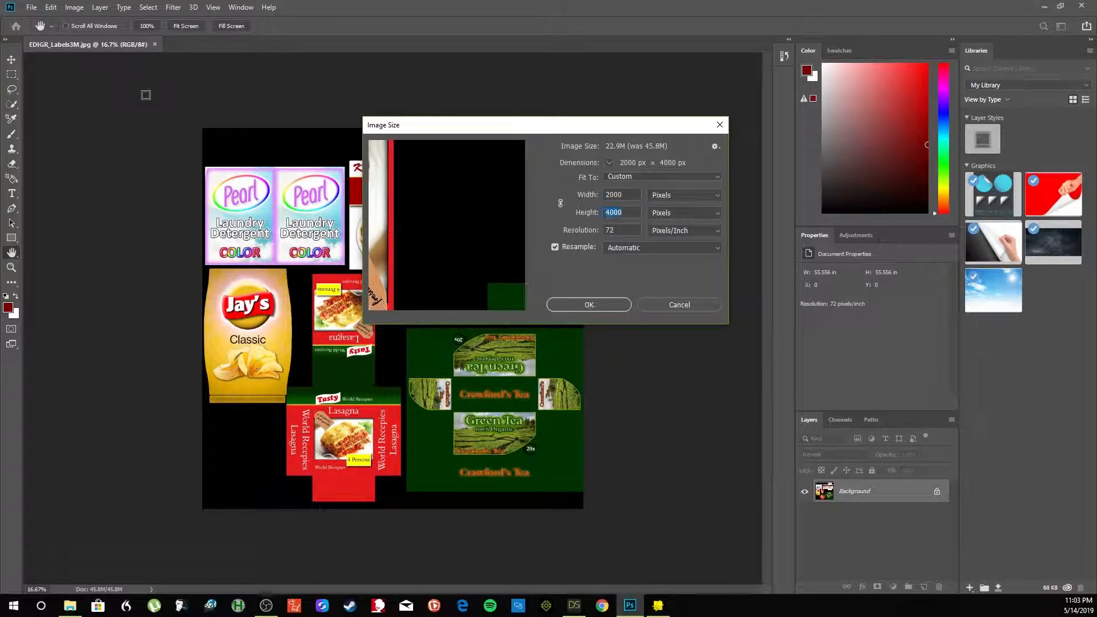
type("2000")
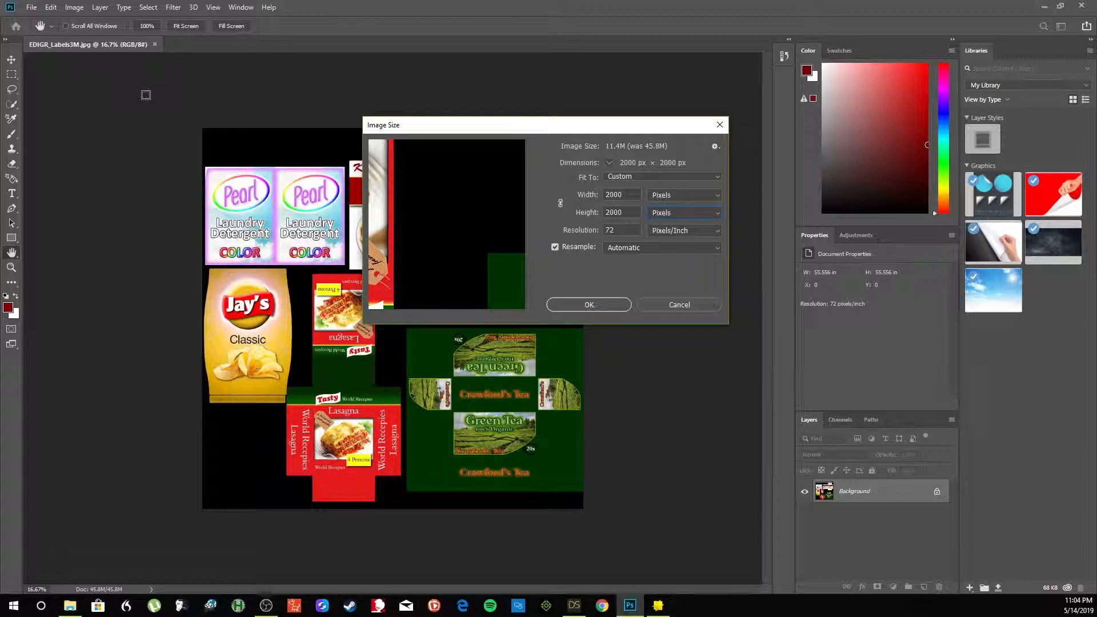
left_click(608, 306)
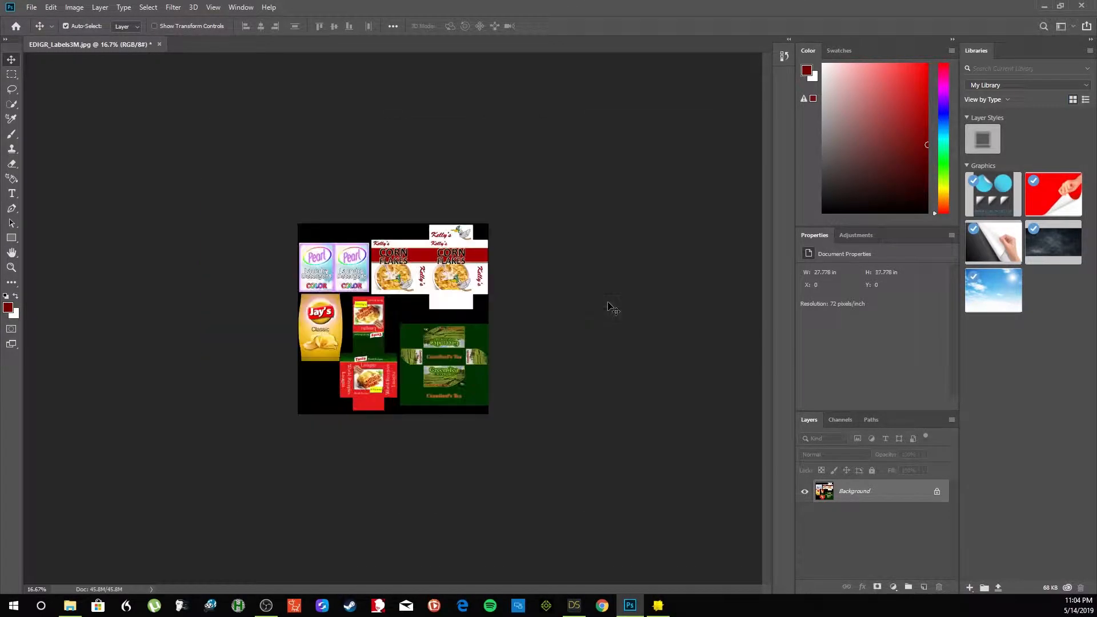
Save the resized sheet as EDIGR_Labels3M2.jpg, reaching the JPEG Options dialog.
key("ctrl+plus")
key("ctrl+plus")
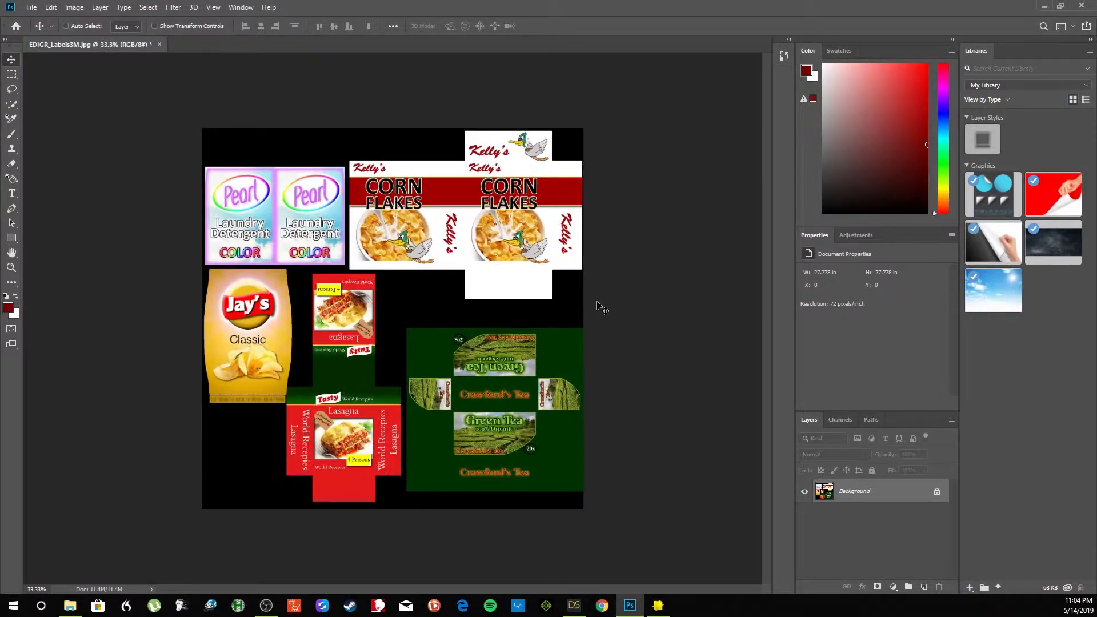
left_click(31, 7)
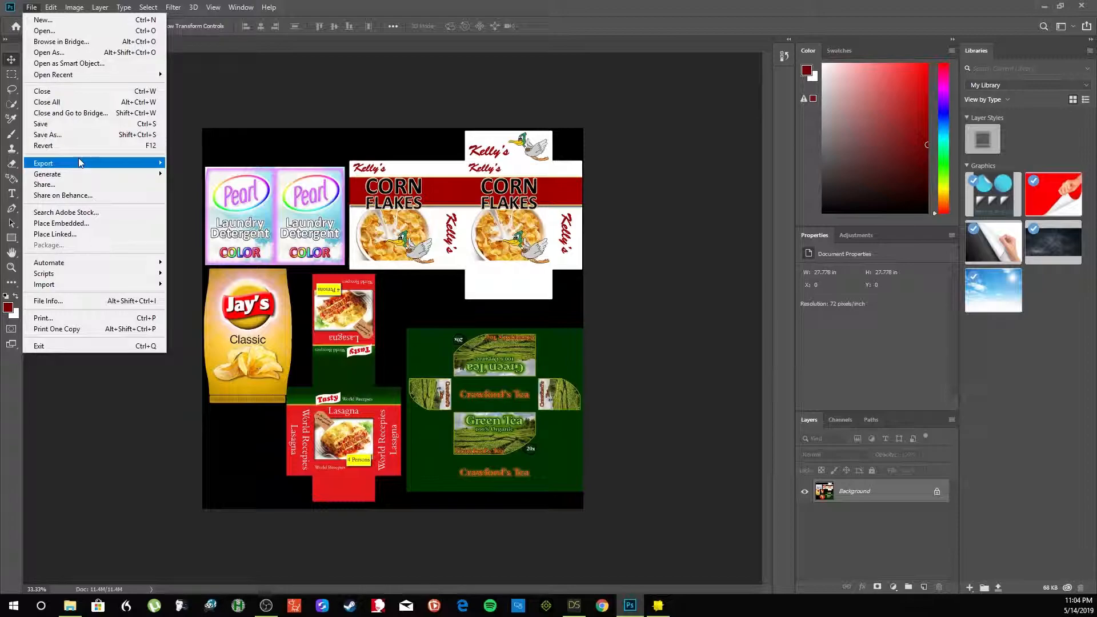
left_click(52, 135)
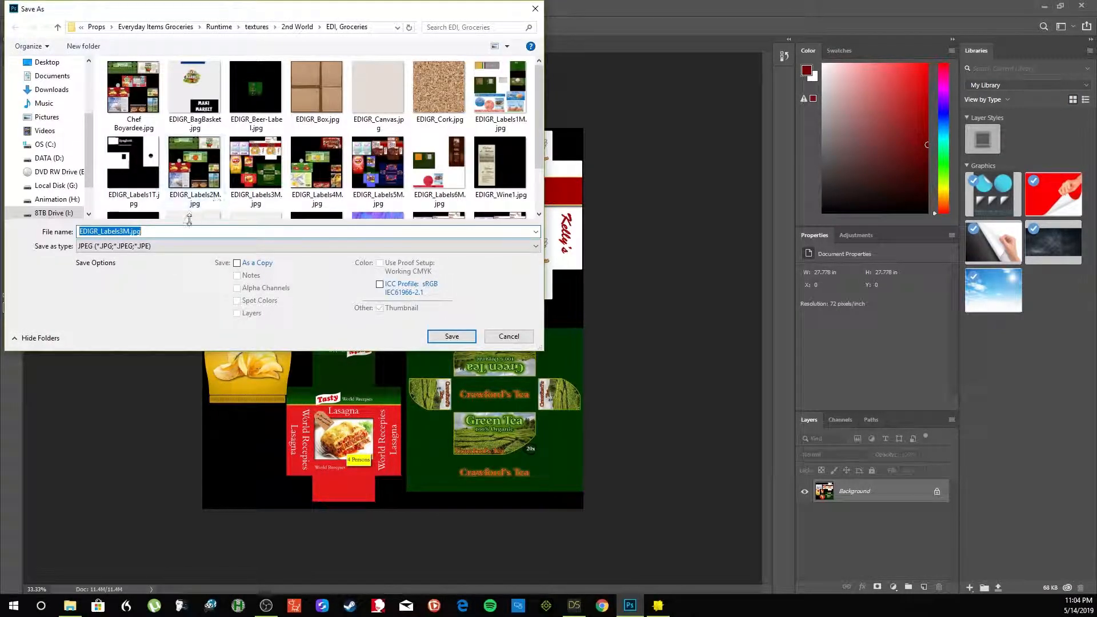
left_click(163, 231)
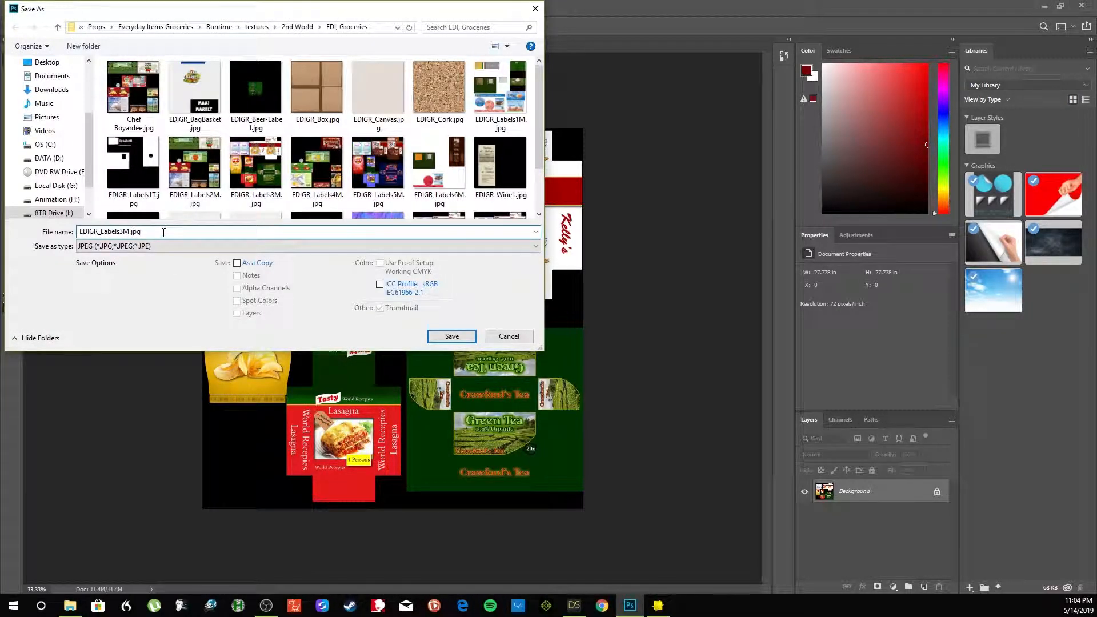
key("BackSpace")
type("2")
key("Return")
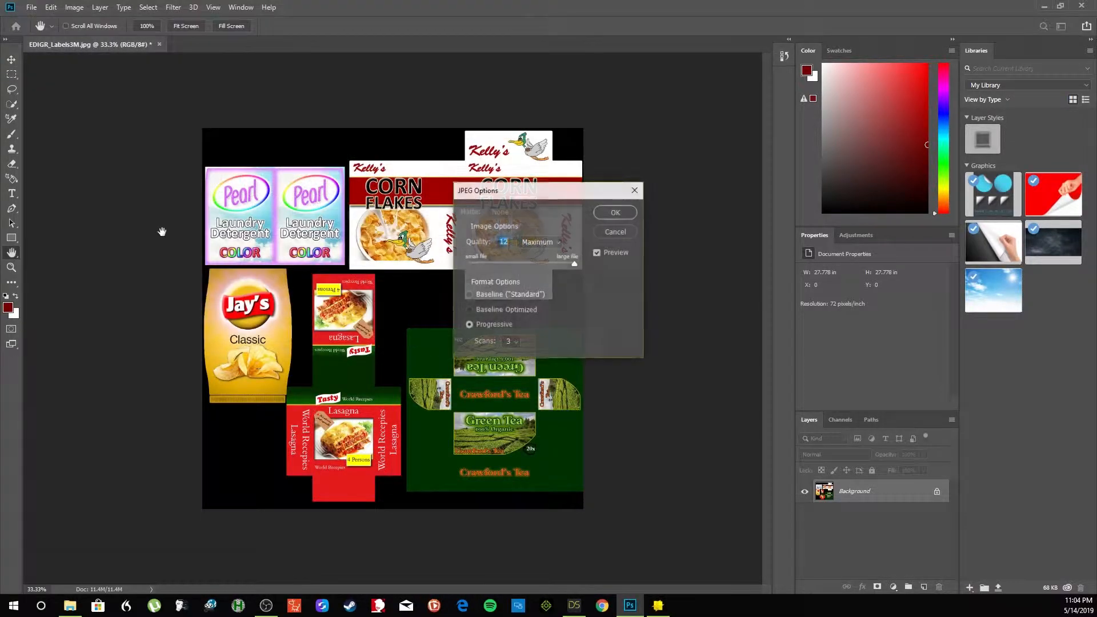
Accept the JPEG options and load EDIGR_Labels3M2.jpg as the box's diffuse texture in DAZ Studio.
left_click(617, 211)
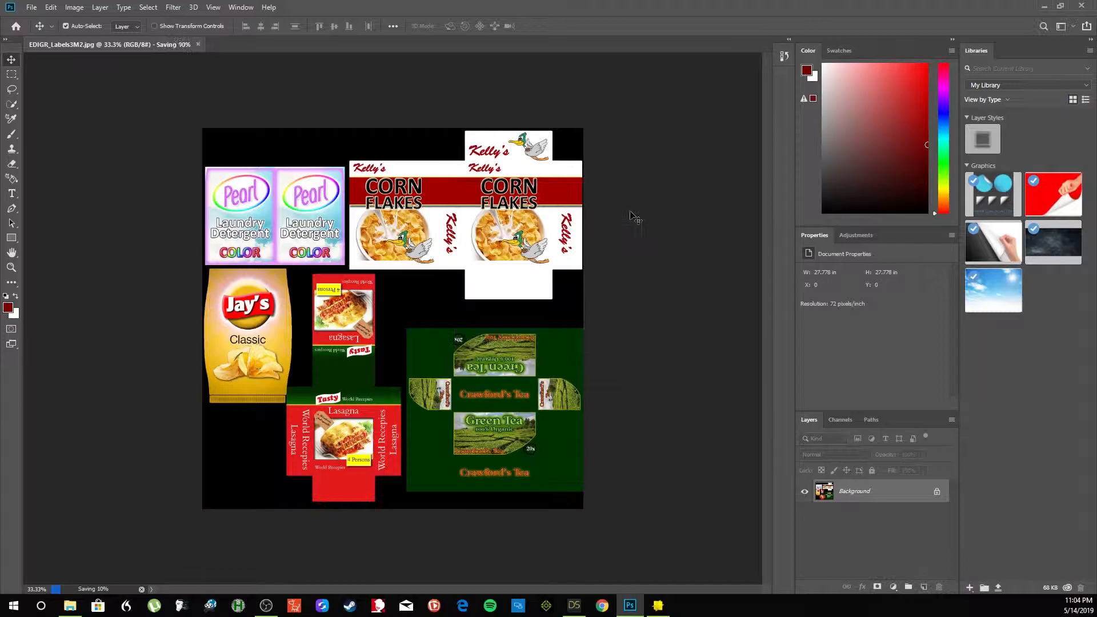
left_click(1056, 7)
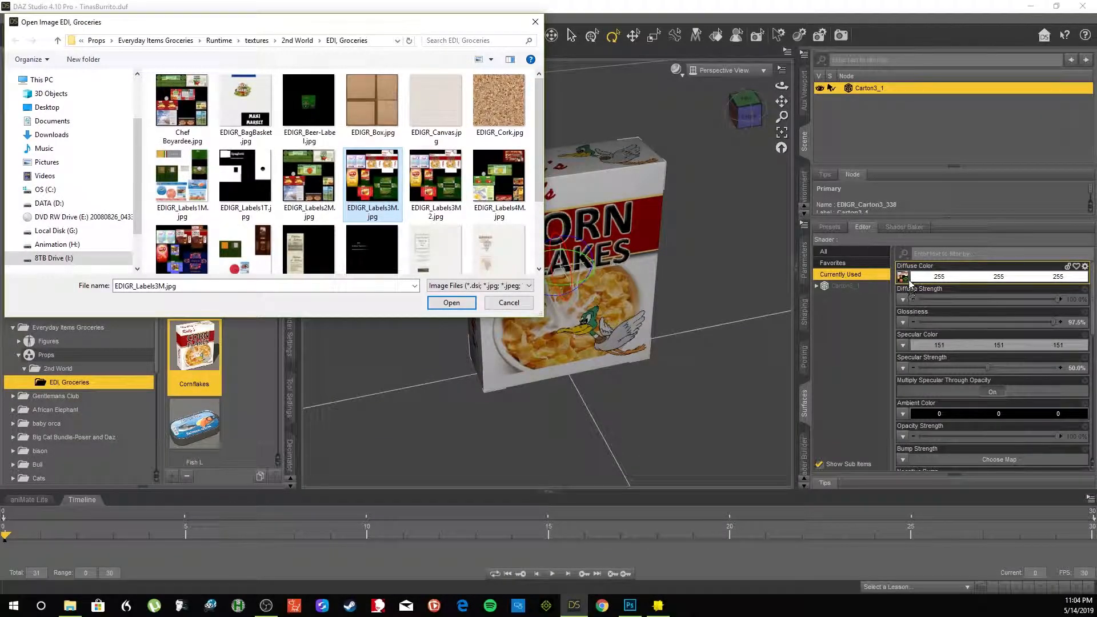
left_click(445, 184)
double_click(444, 184)
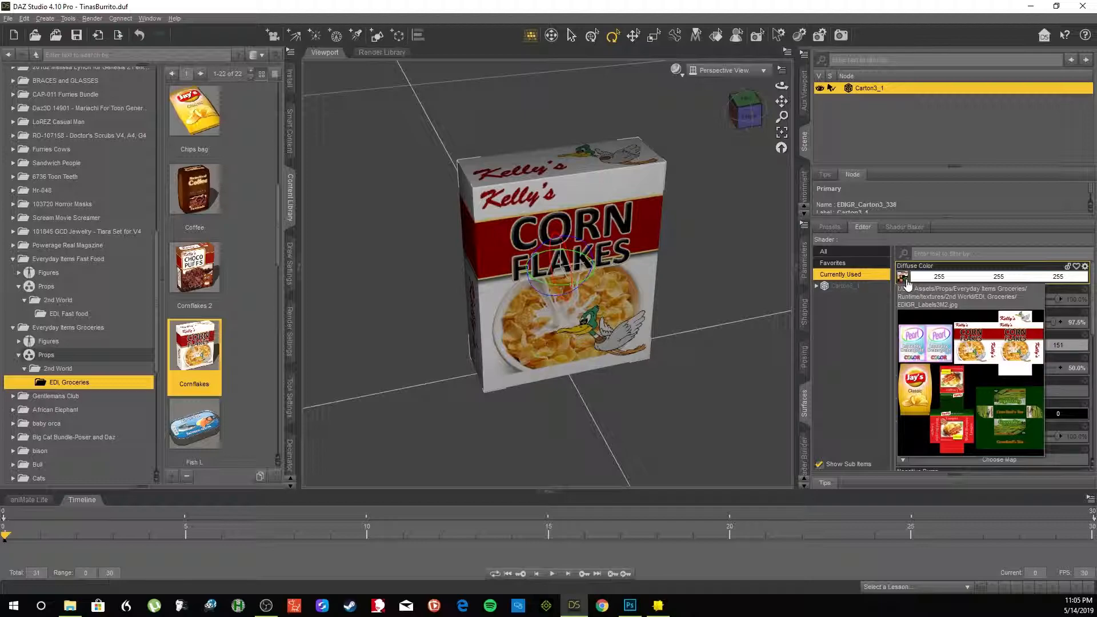
Deselect the box, snap to the front view and bring up the File menu.
left_click(744, 219)
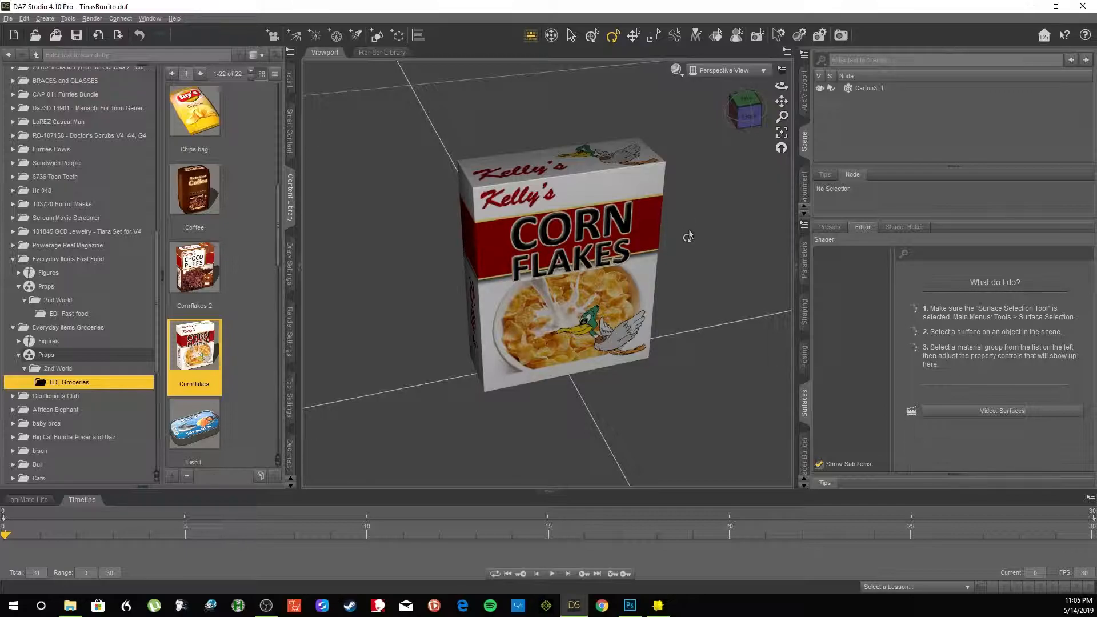
left_click_drag(755, 119, 743, 108)
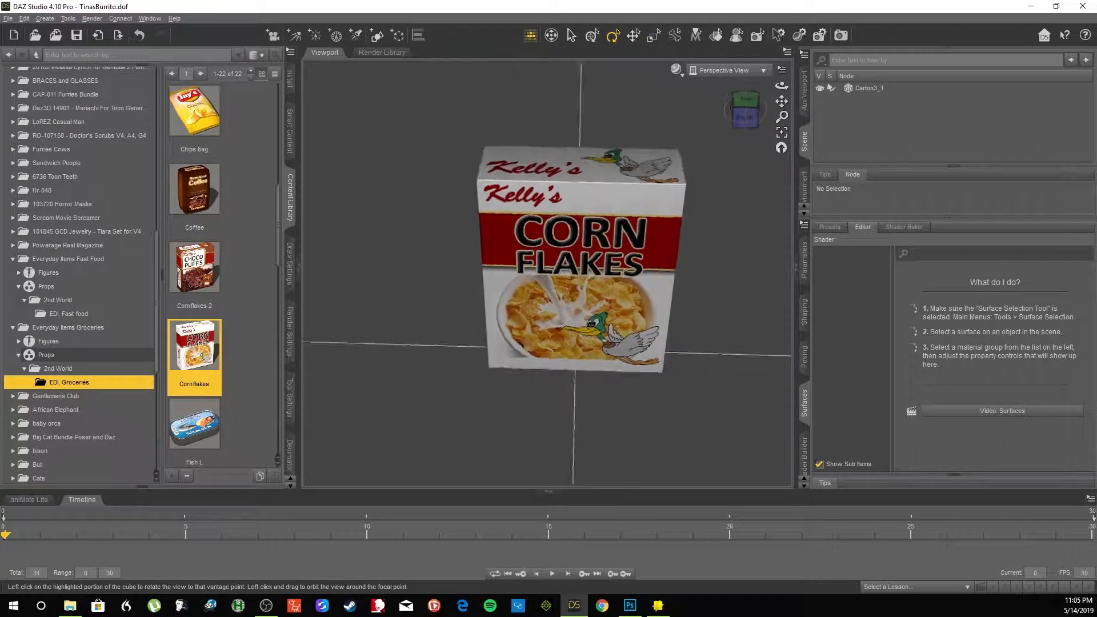
left_click(745, 108)
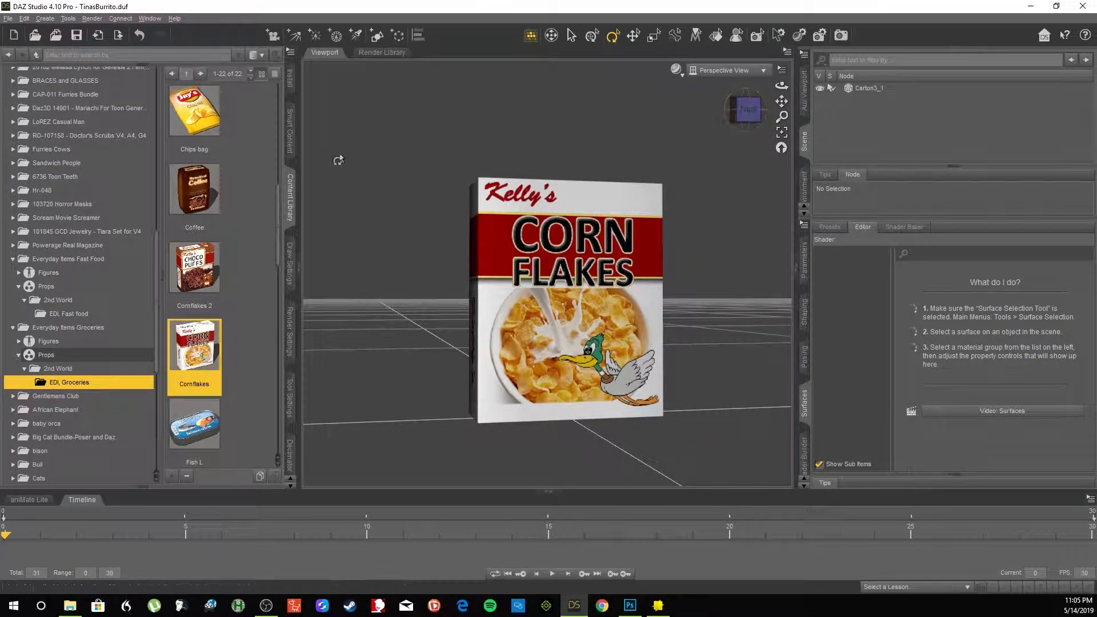
left_click(25, 20)
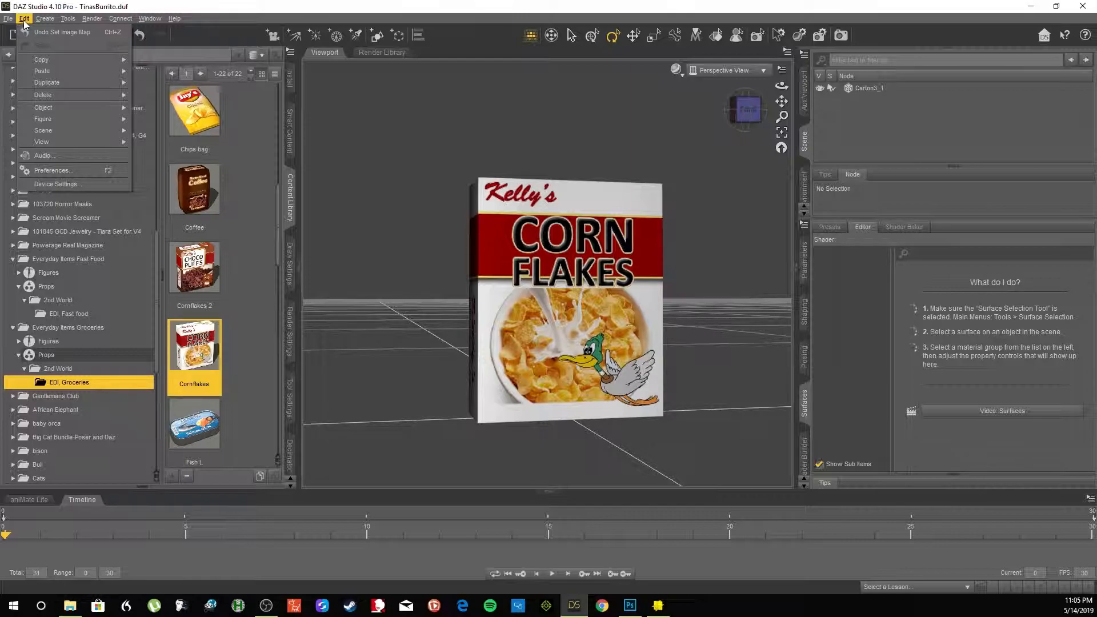
mouse_move(7, 18)
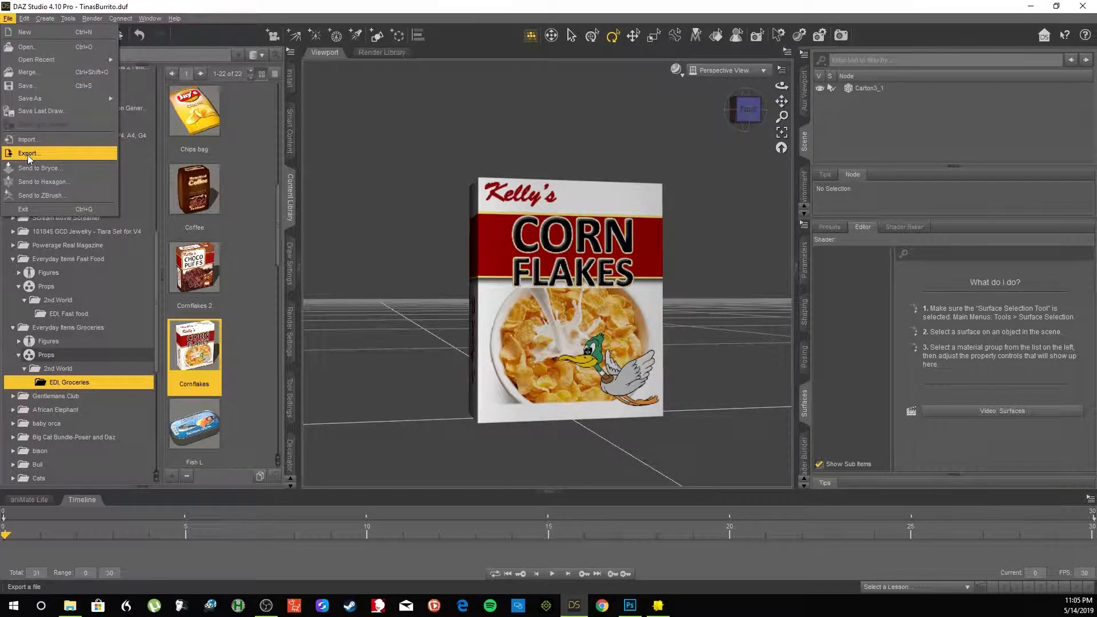
Start an export and create a Corn Flakes folder at the root of Local Disk (G:).
left_click(28, 156)
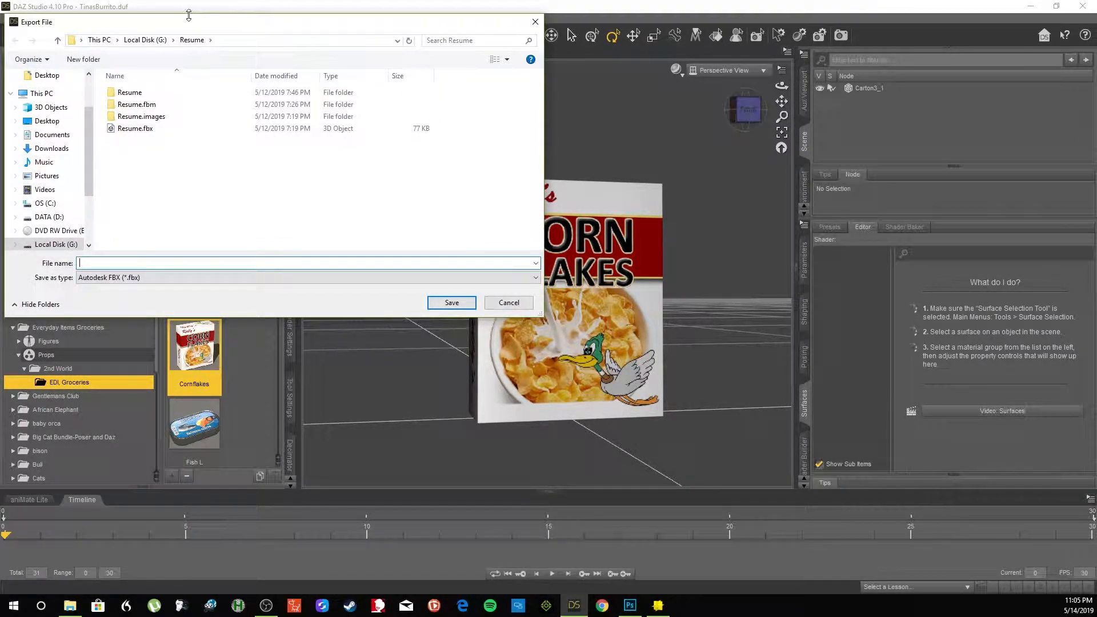
left_click(142, 40)
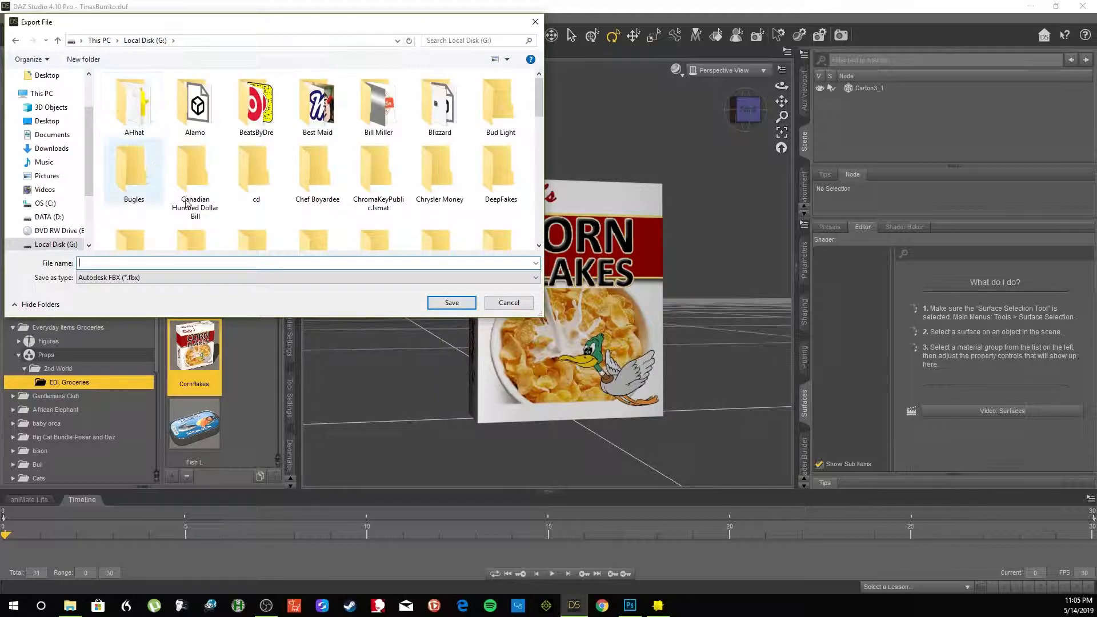
left_click(84, 59)
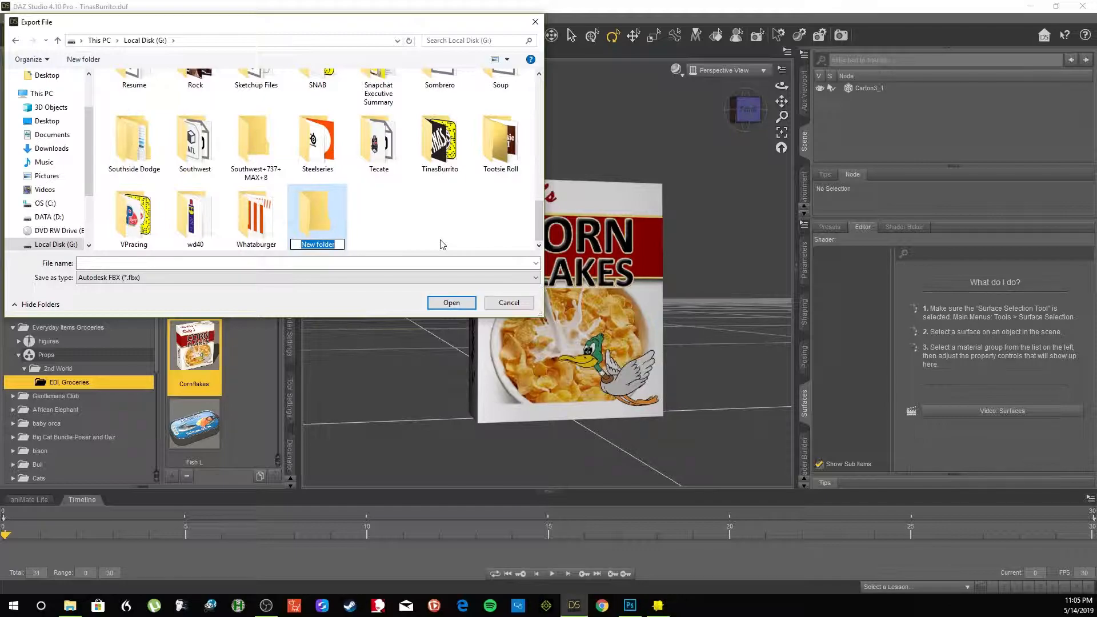
type("Cor")
type("n")
type("Flakes")
key("Return")
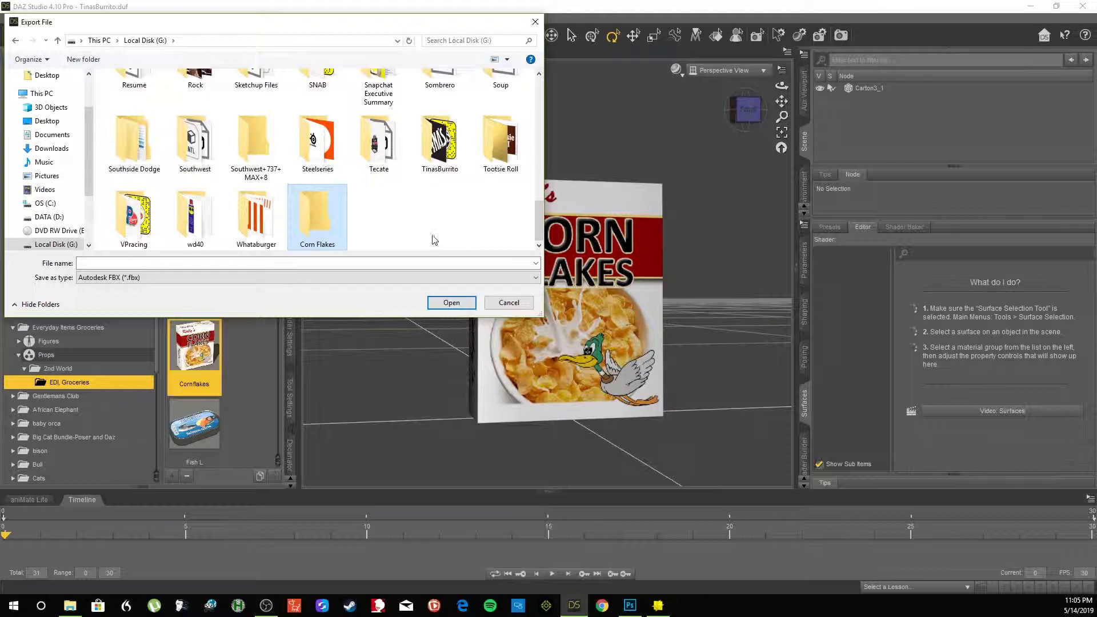
double_click(322, 225)
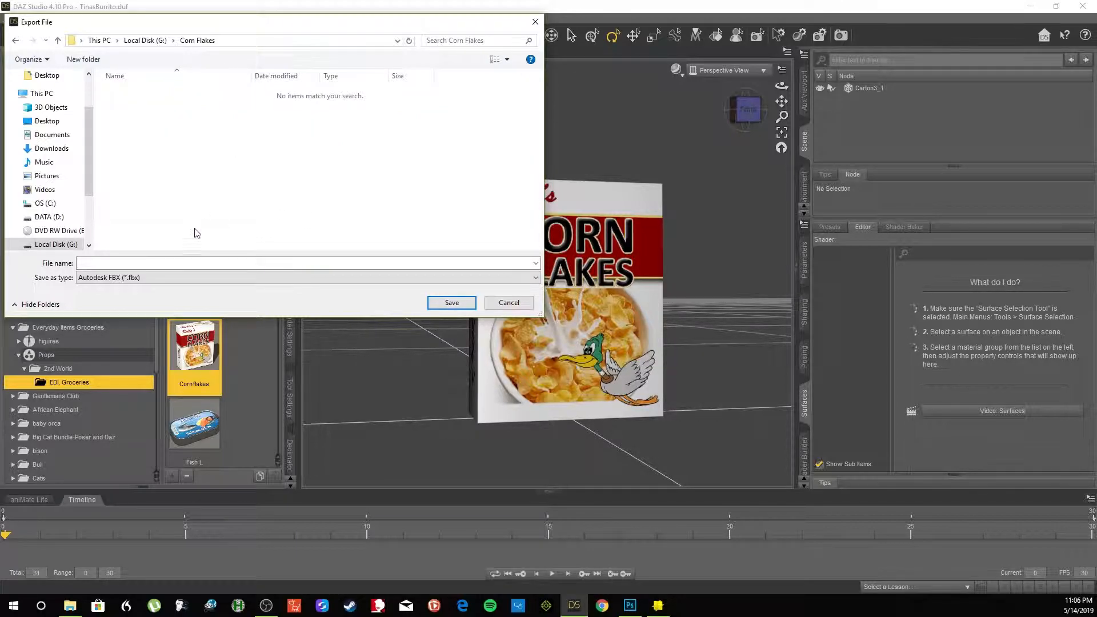
Enter the export file name in the Corn Flakes folder to reach the FBX Export Options.
left_click(182, 263)
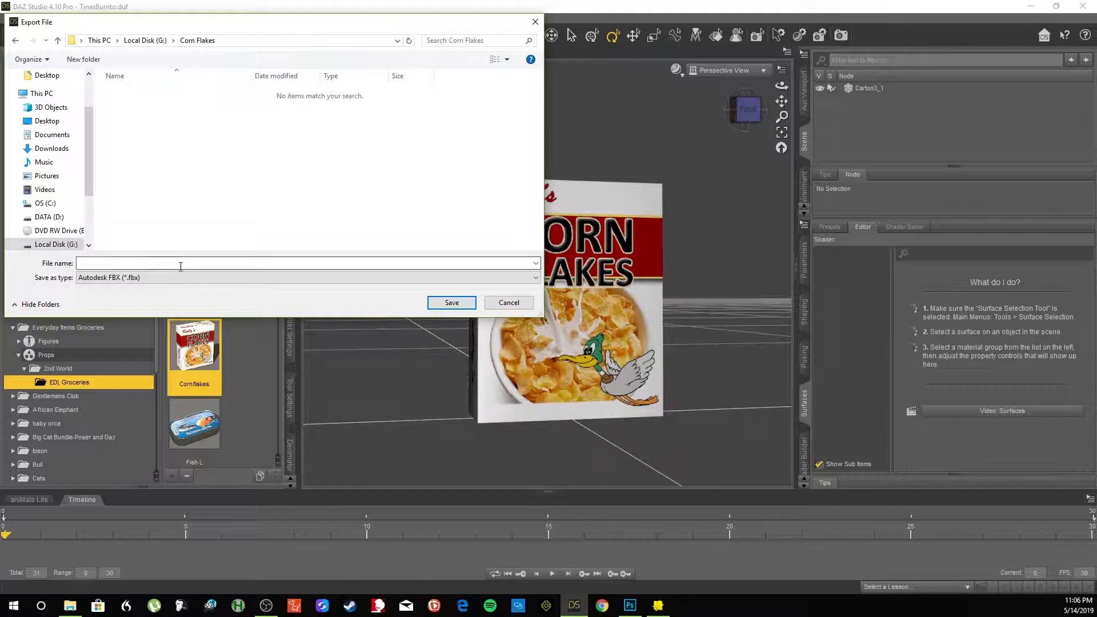
type("CF")
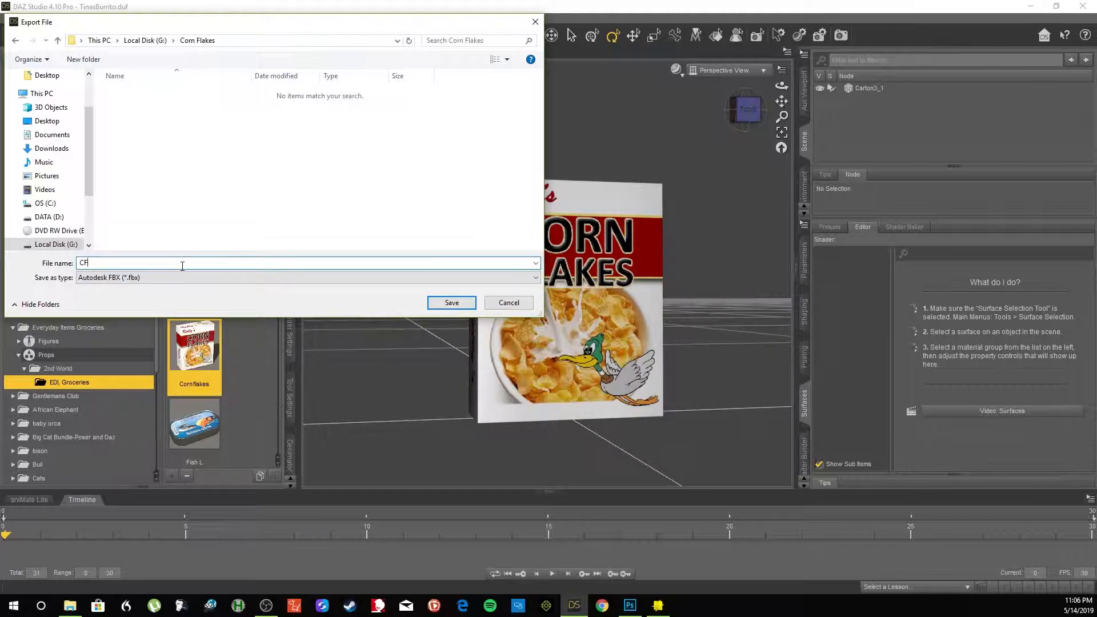
key("Return")
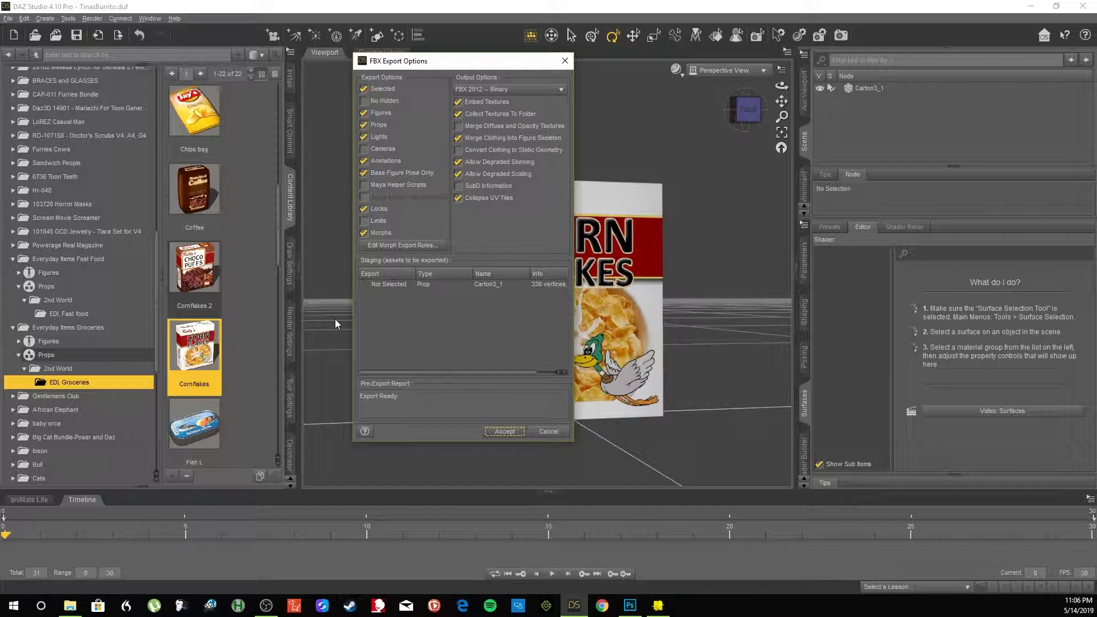
Keep the FBX 2012 -- Binary version and accept to export the box.
left_click(506, 89)
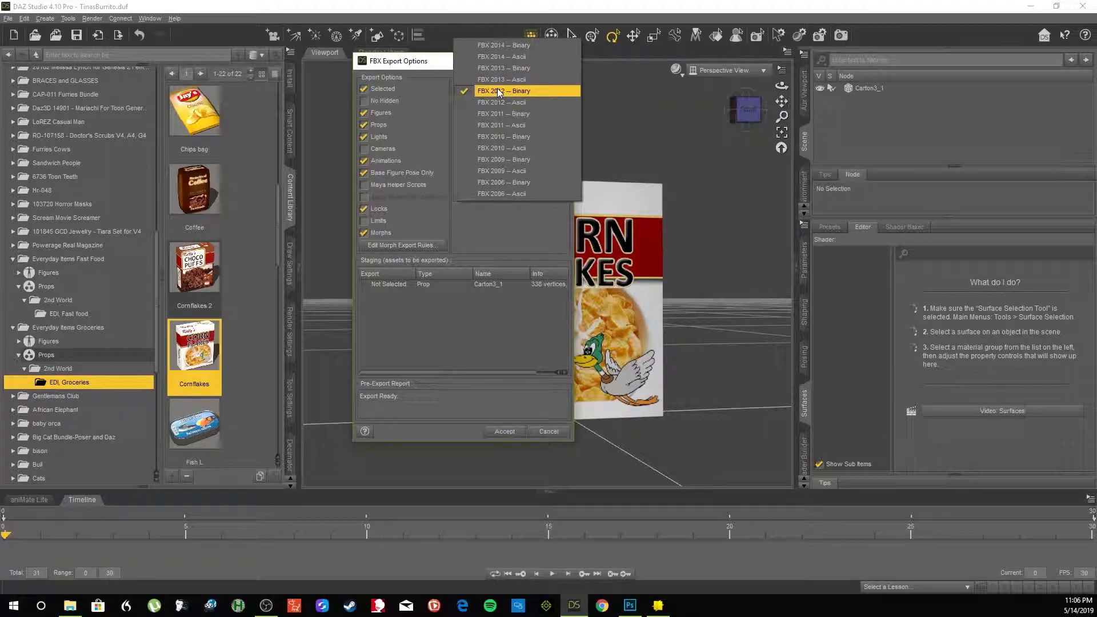
left_click(483, 354)
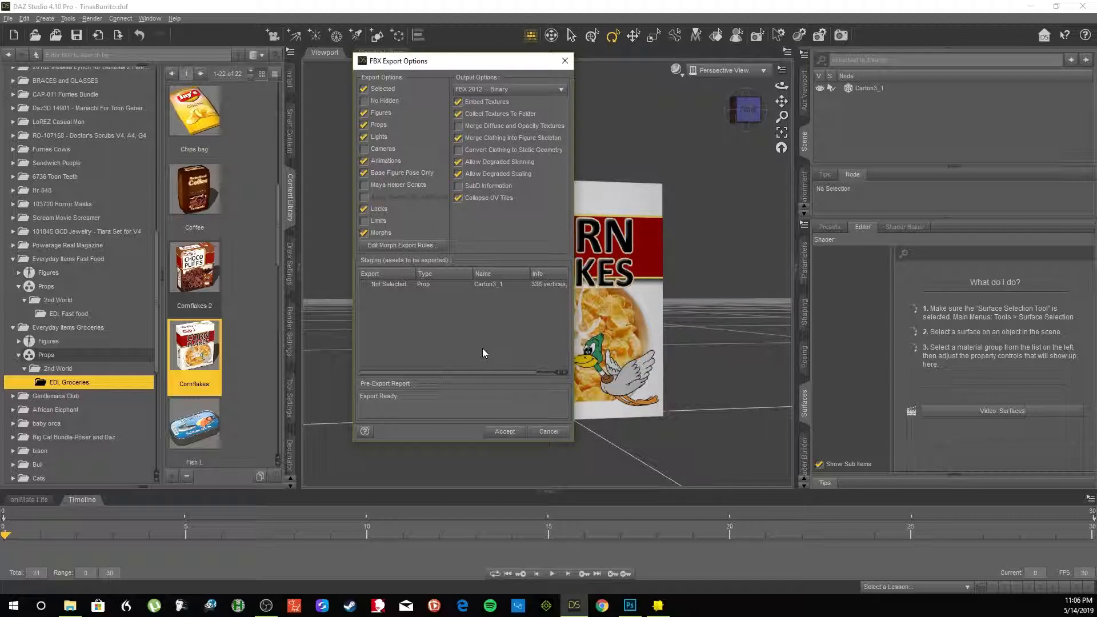
left_click(479, 93)
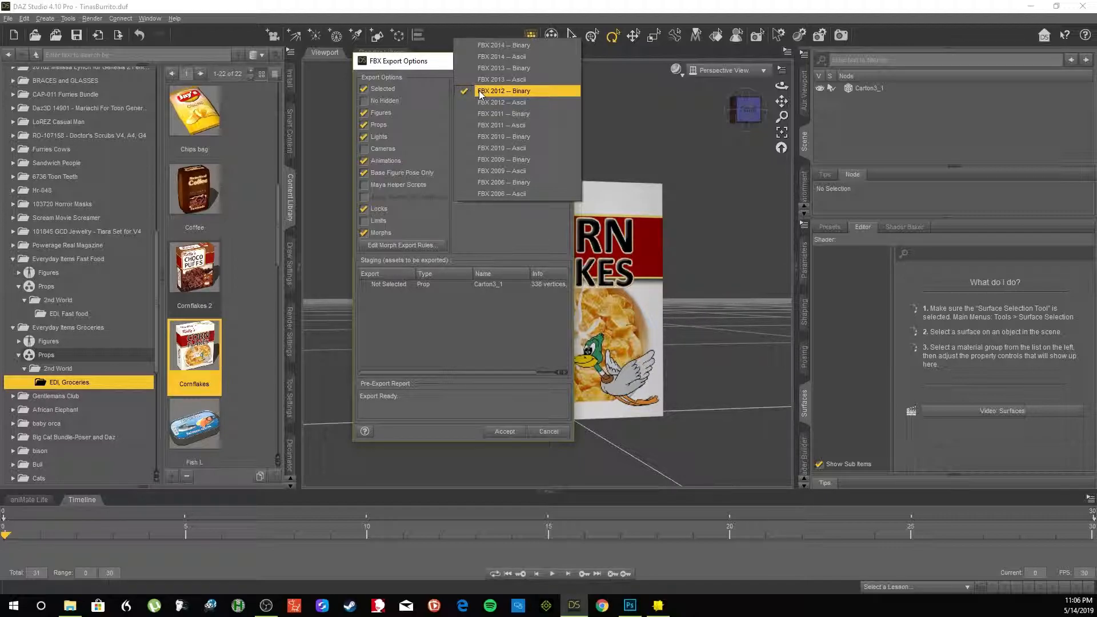
left_click(480, 93)
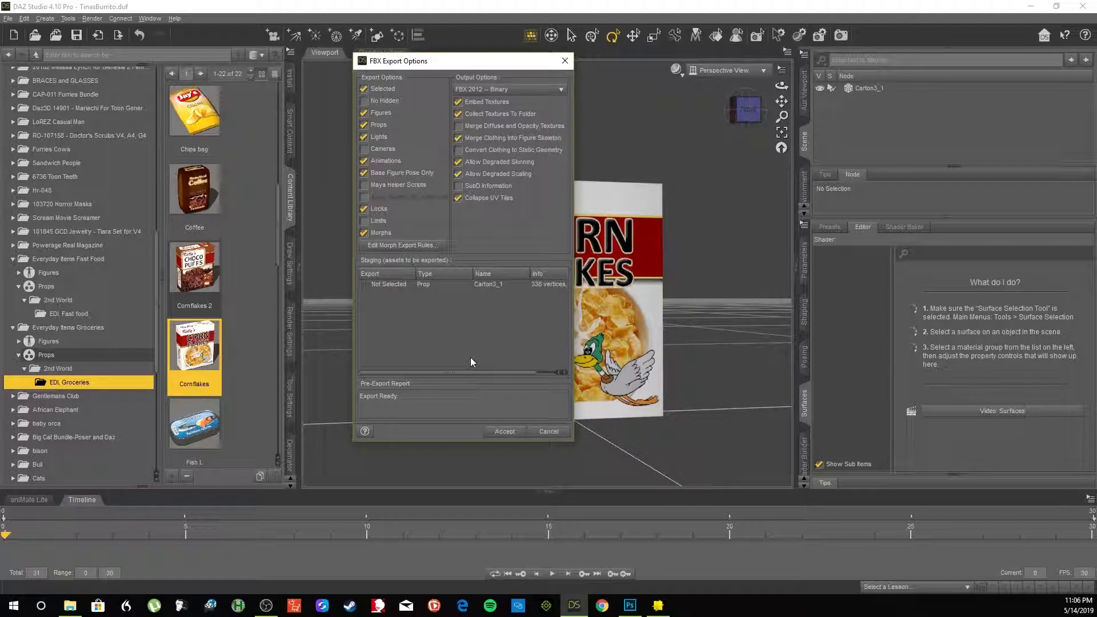
left_click(510, 434)
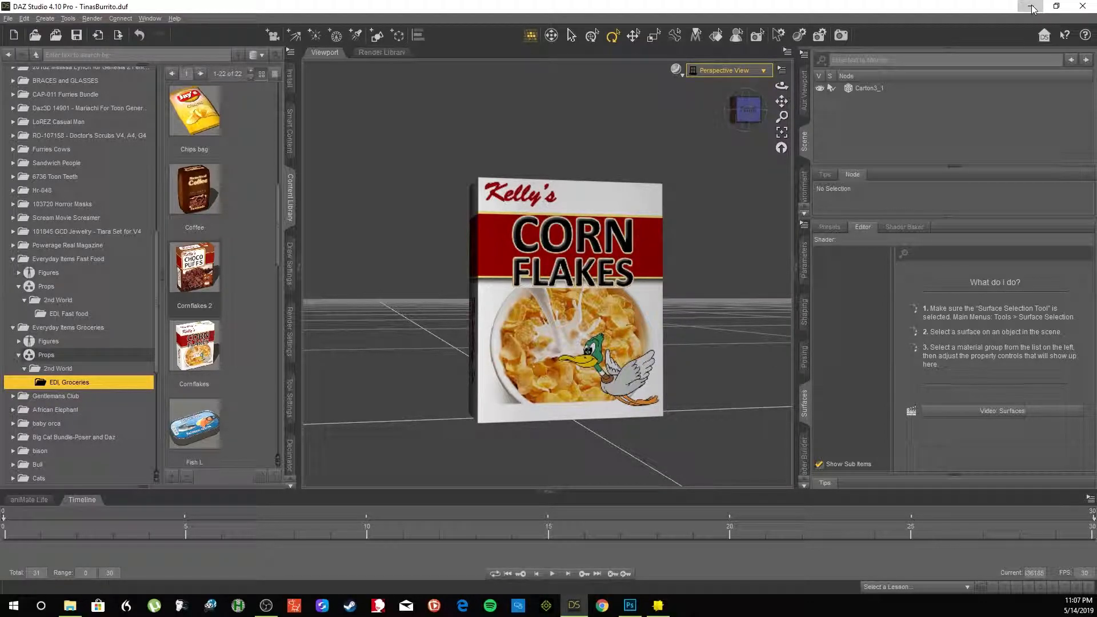
Close DAZ Studio, answering its save prompt, and bring Lens Studio to the front.
left_click(1082, 7)
left_click(546, 312)
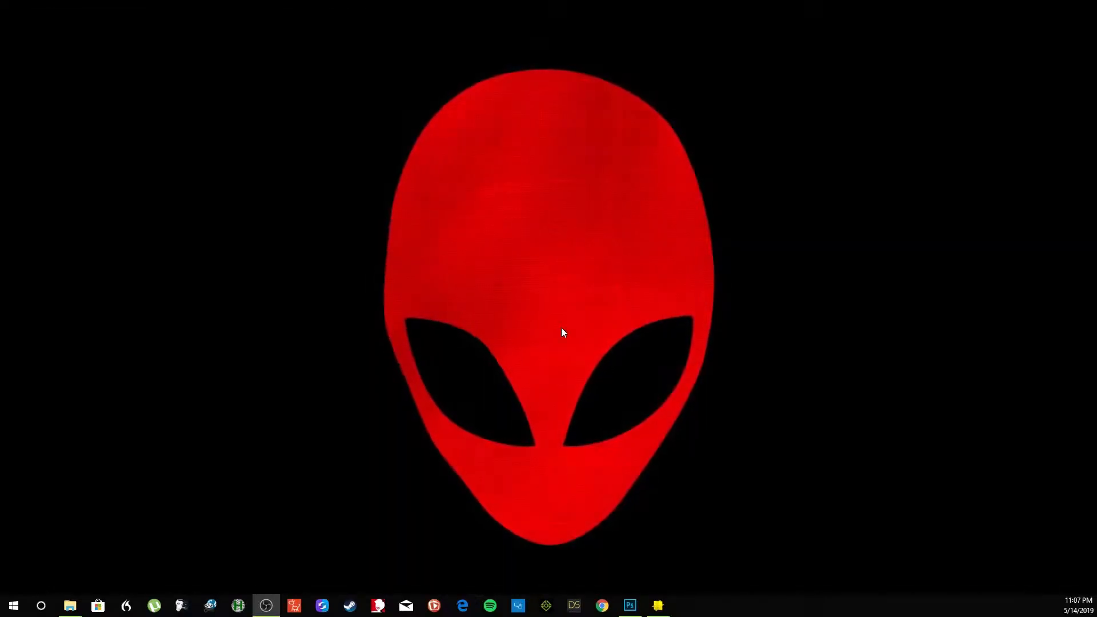
left_click(604, 606)
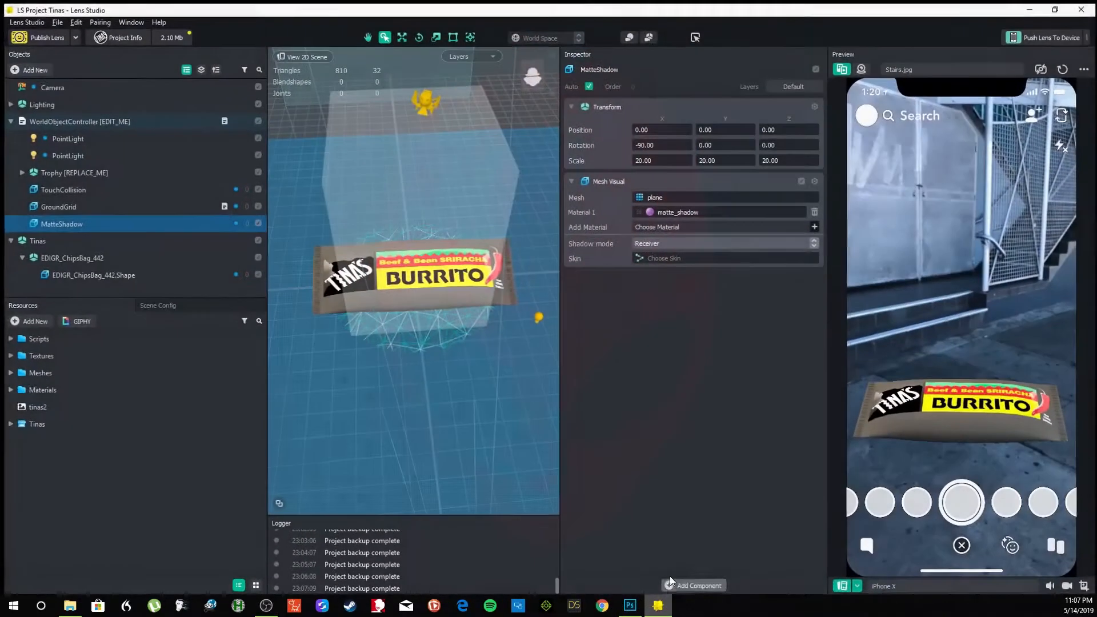
Start a new Lens Studio project from the 3D Static Object template.
left_click(54, 19)
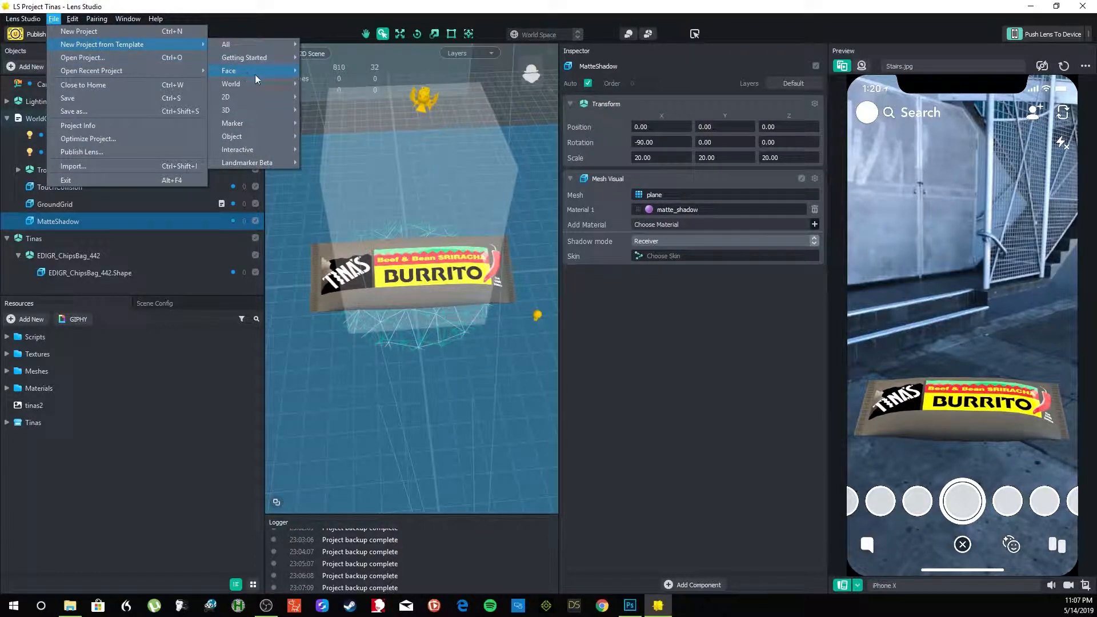
mouse_move(244, 110)
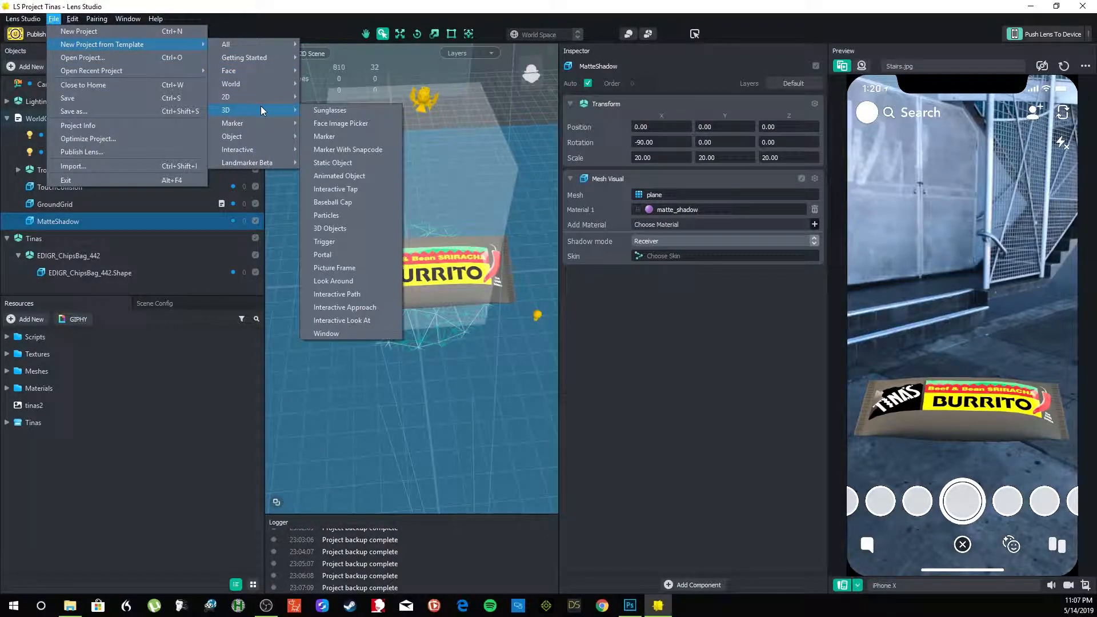
left_click(328, 158)
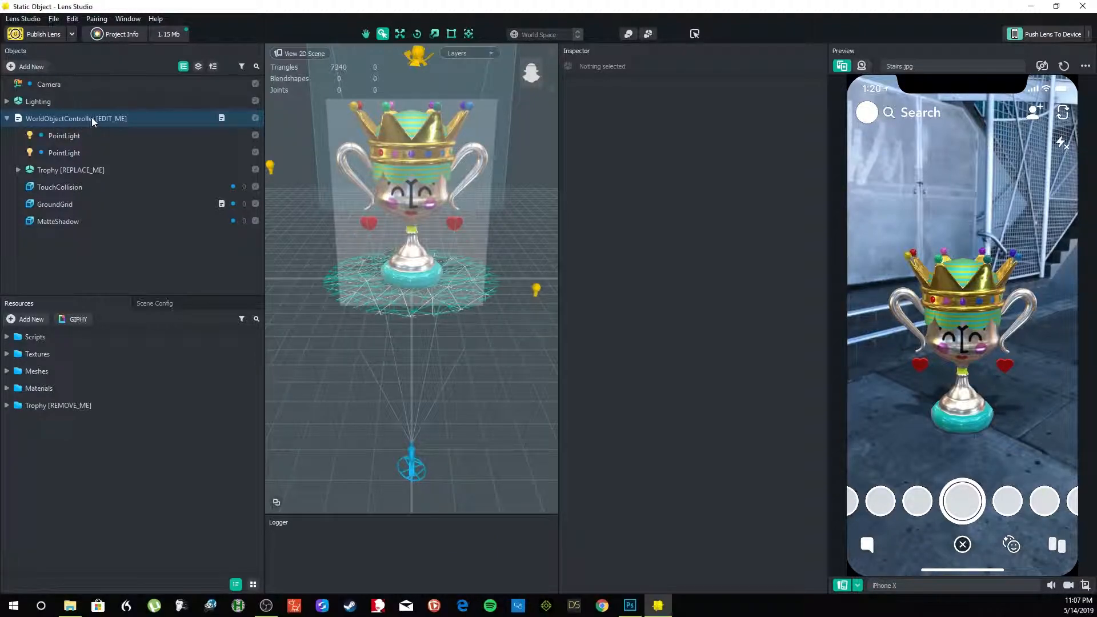
Delete the Trophy [REPLACE_ME] object and the Trophy [REMOVE_ME] resources folder.
left_click(88, 168)
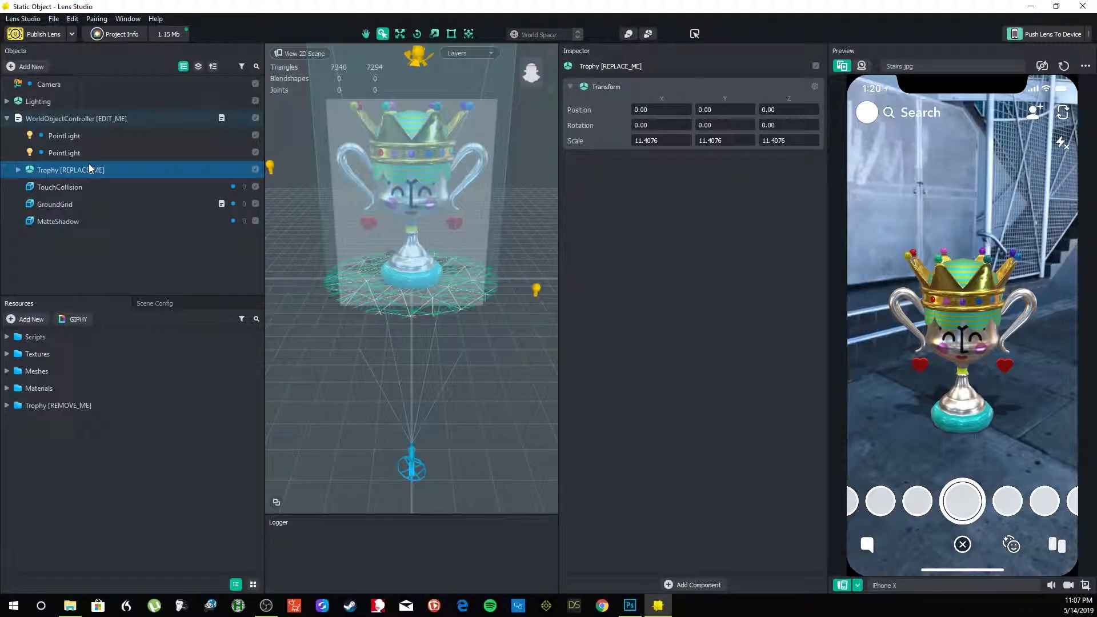
key("Delete")
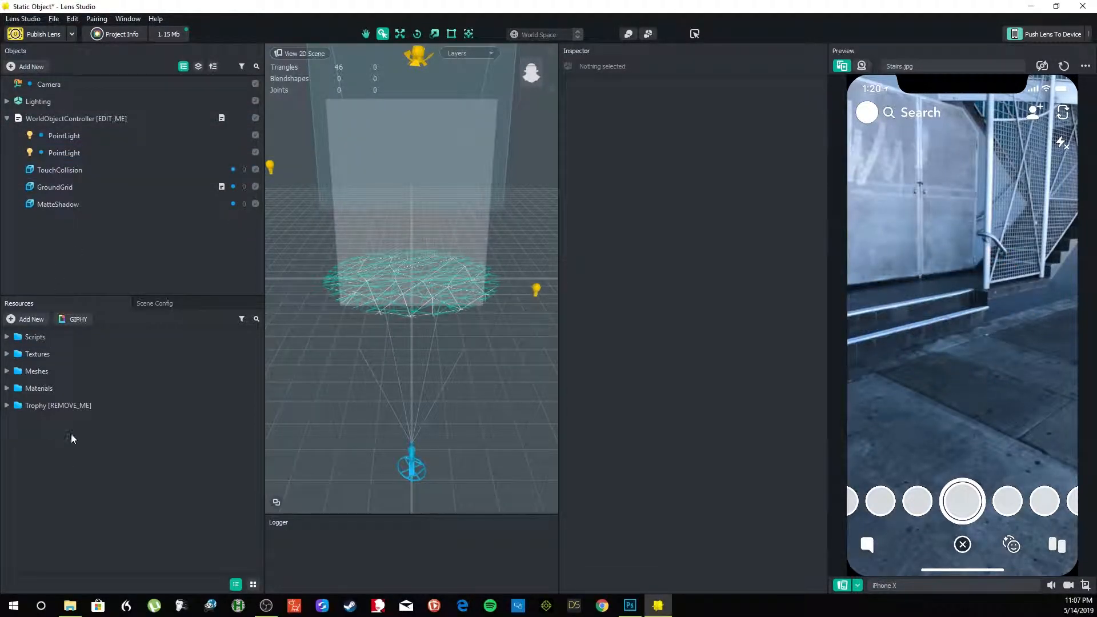
left_click(76, 405)
key("Delete")
Start an Import Files operation from the Resources Add New list.
left_click(31, 319)
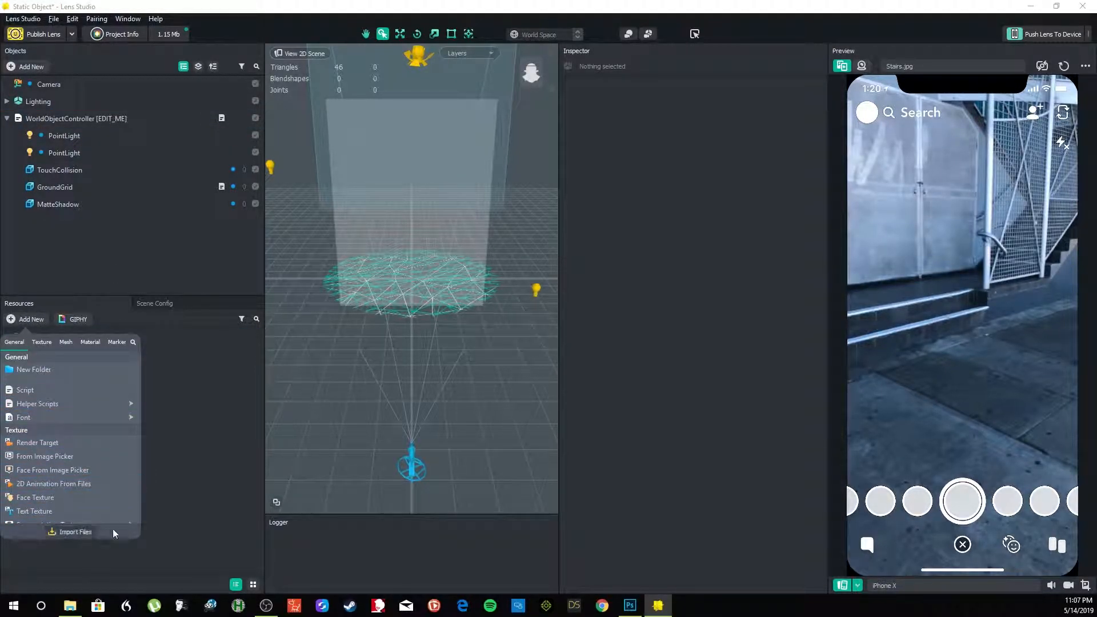
left_click(176, 518)
left_click(39, 337)
left_click(31, 320)
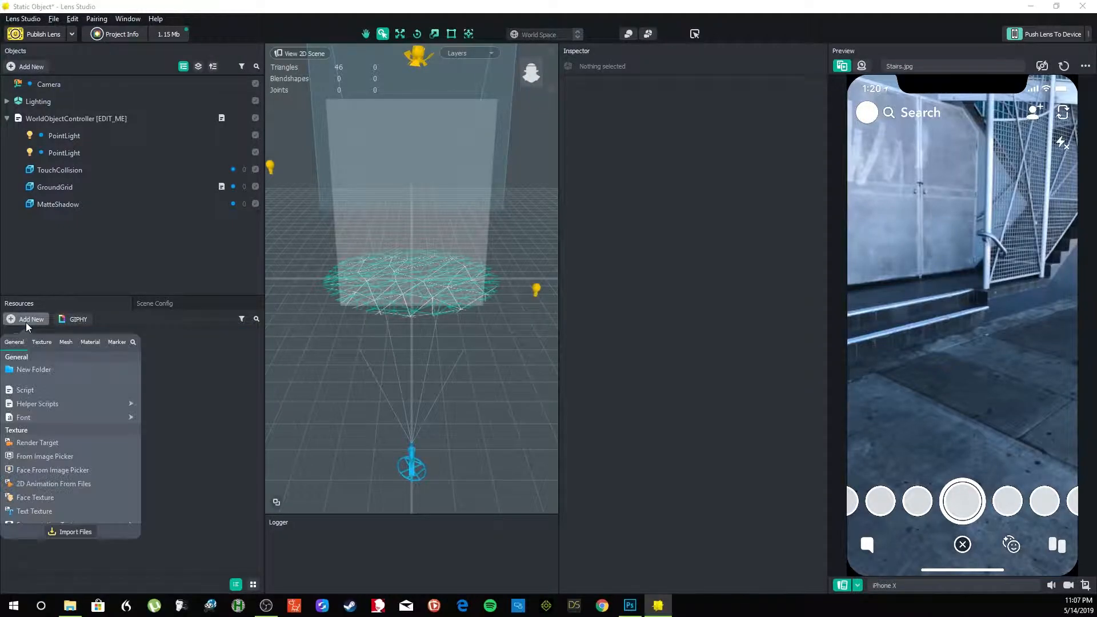
left_click(73, 533)
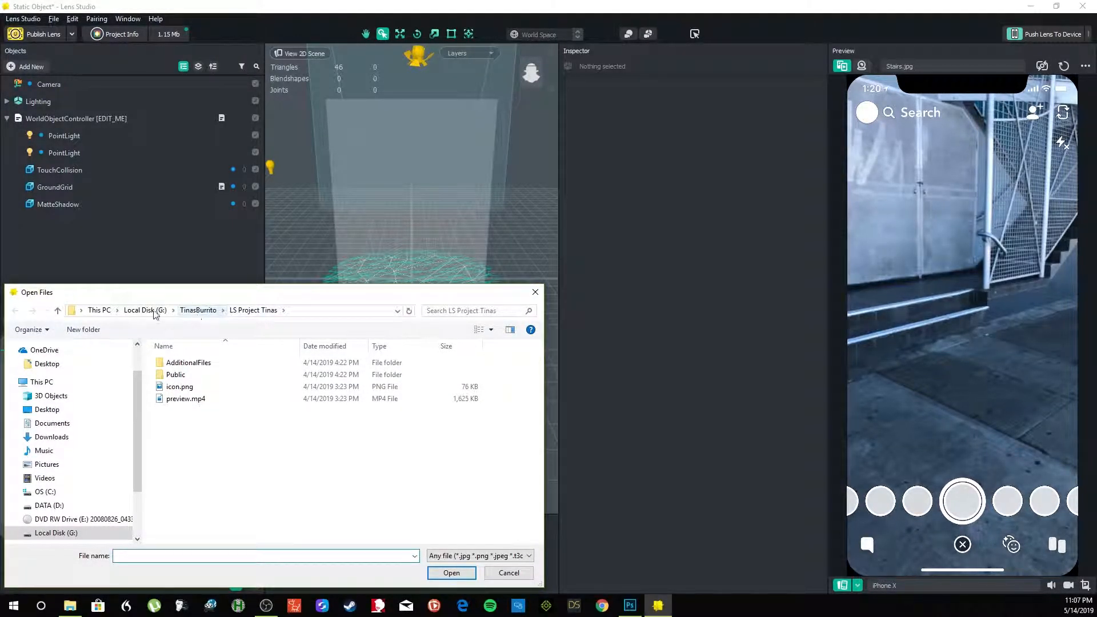
Import CF.fbx from G:/Corn Flakes with default FBX options, adding the CF object and folder.
left_click(144, 310)
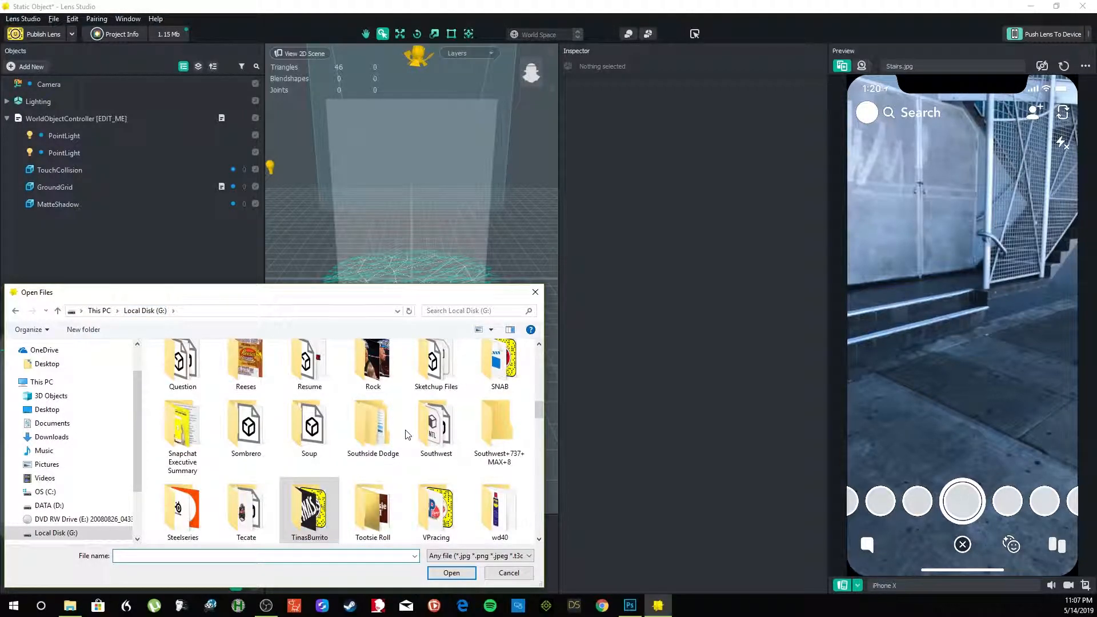
scroll(408, 435, "up", 5)
scroll(404, 428, "up", 3)
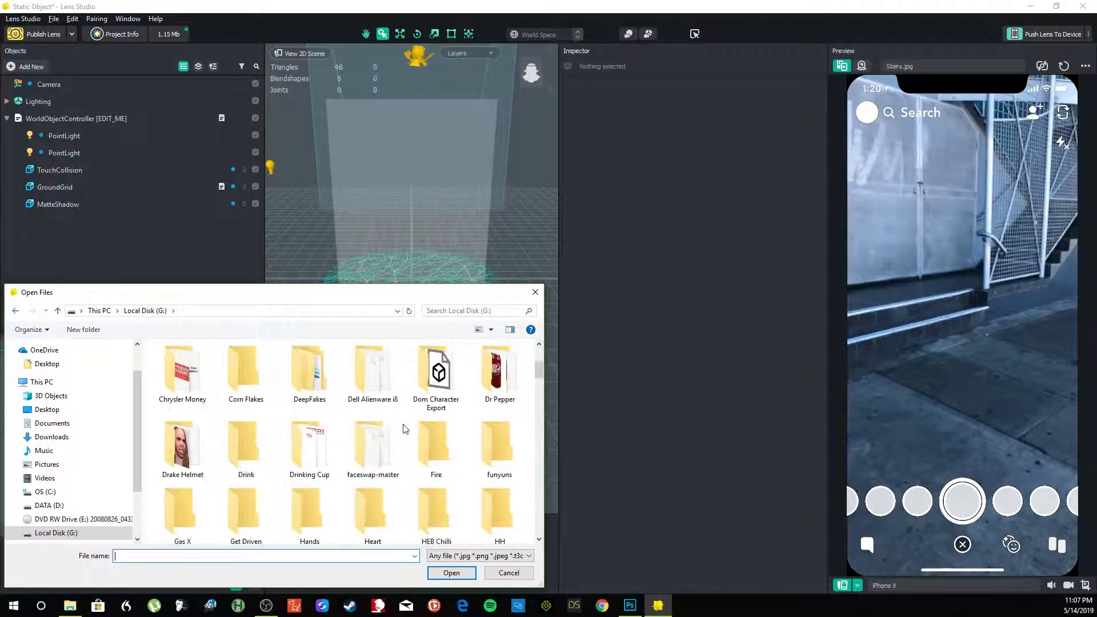
double_click(239, 378)
left_click(223, 376)
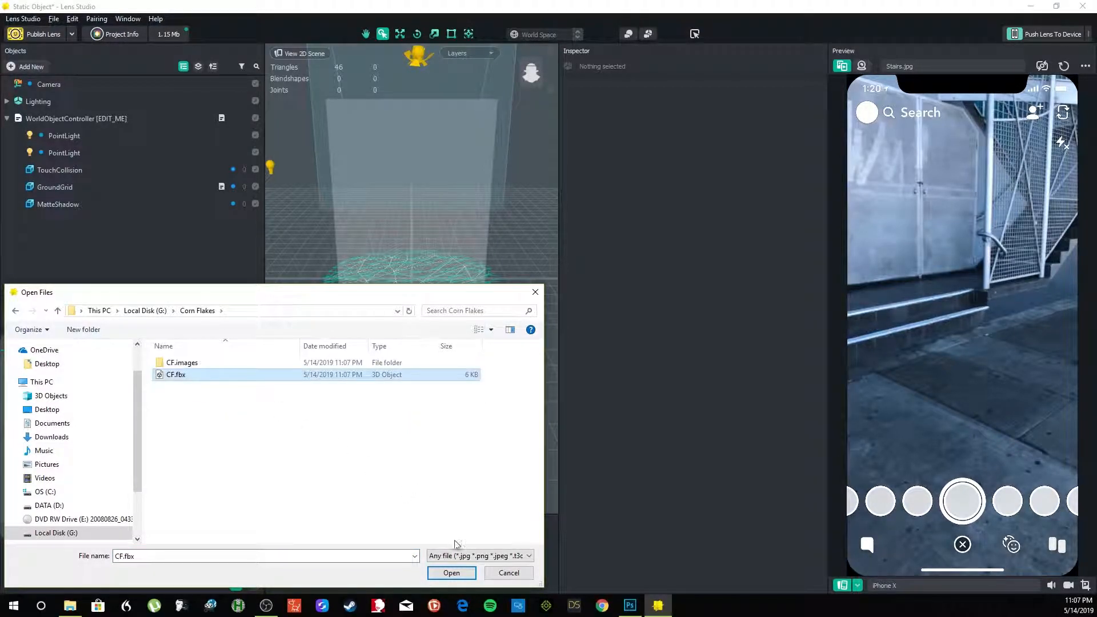
left_click(451, 573)
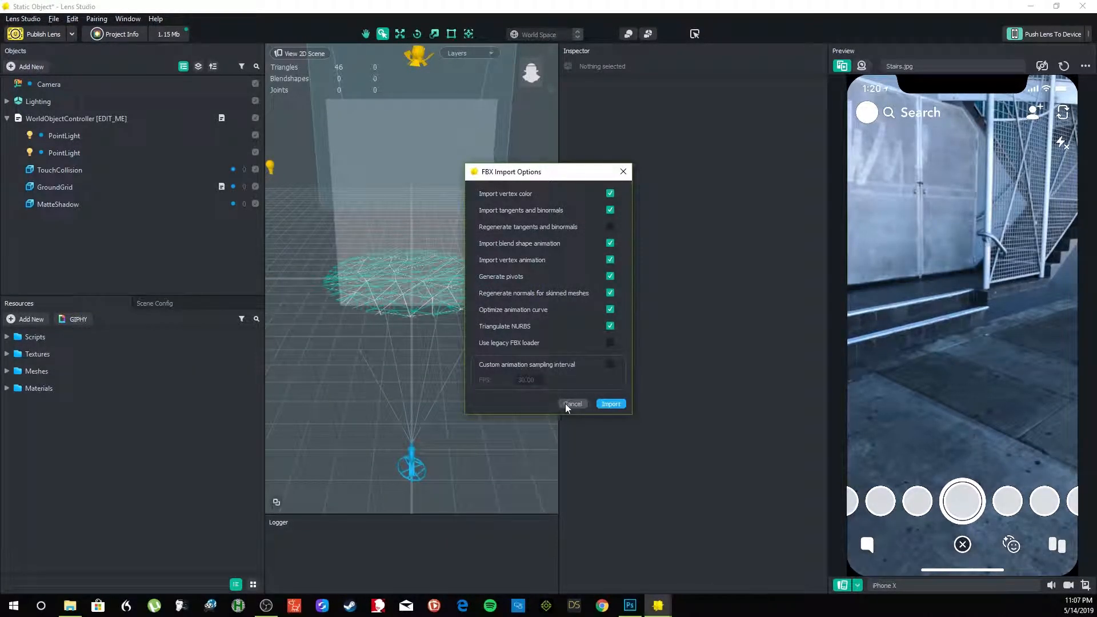
left_click(611, 404)
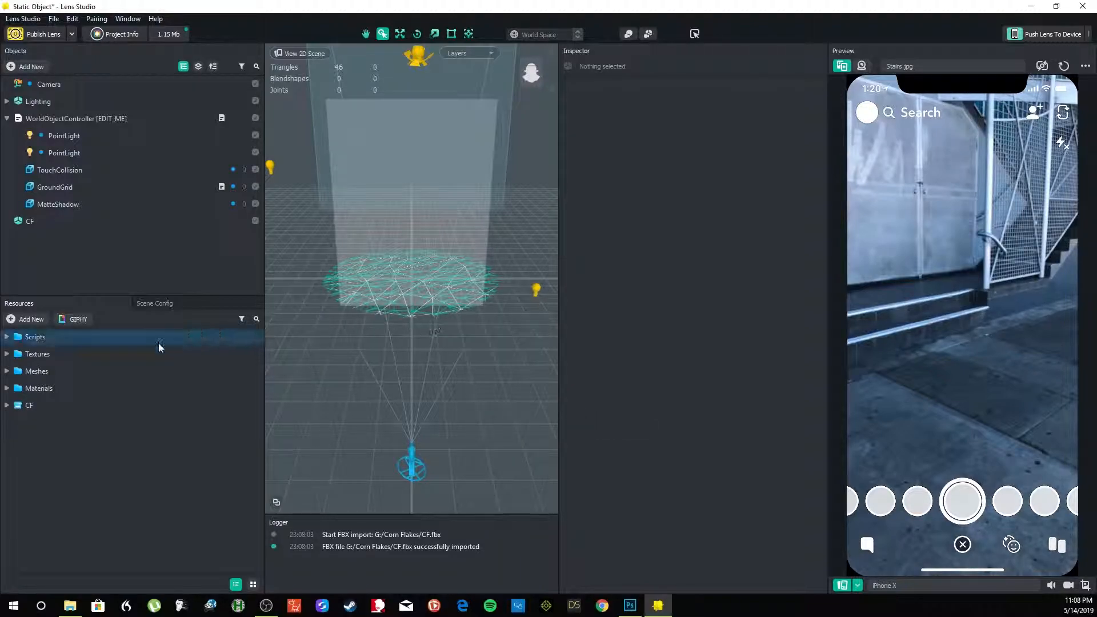
left_click(49, 405)
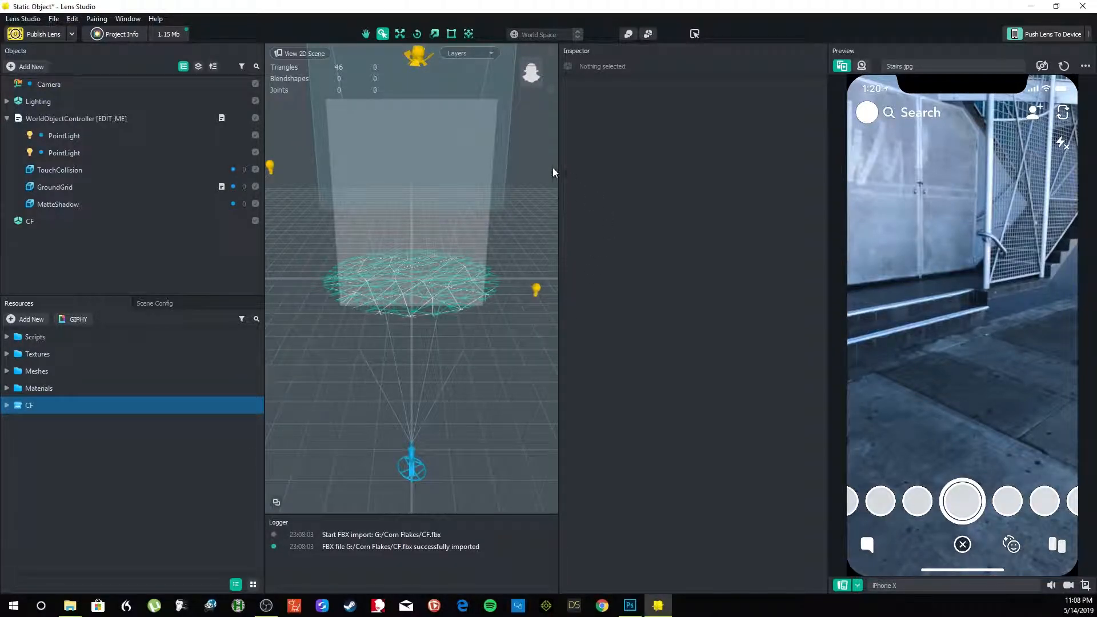
left_click(499, 185)
left_click_drag(504, 192, 432, 130)
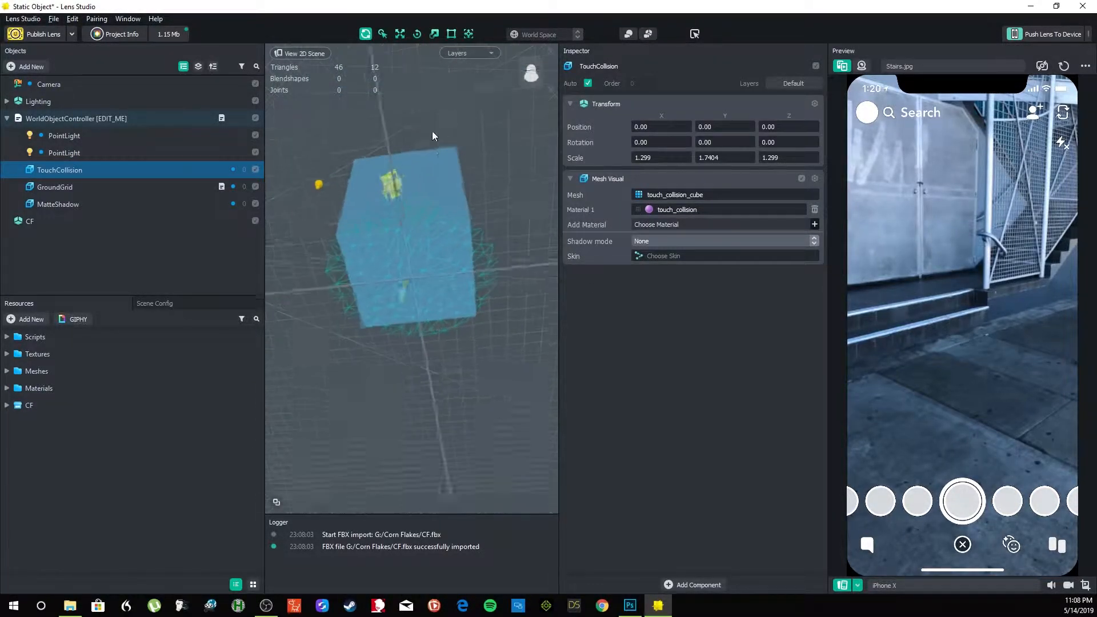
left_click_drag(416, 222, 468, 178)
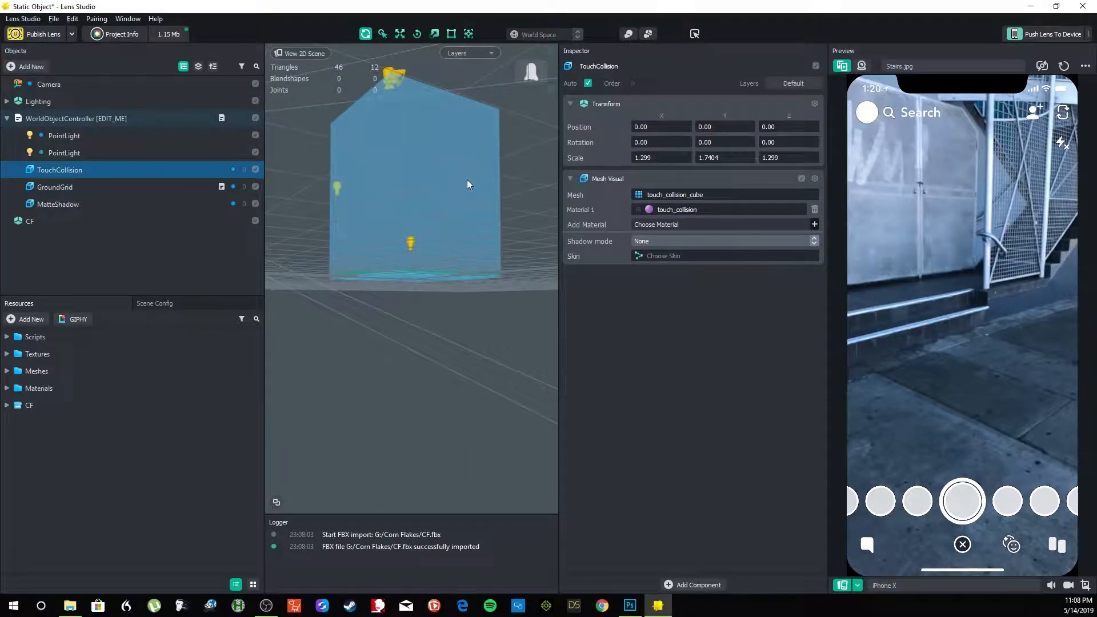
left_click(49, 409)
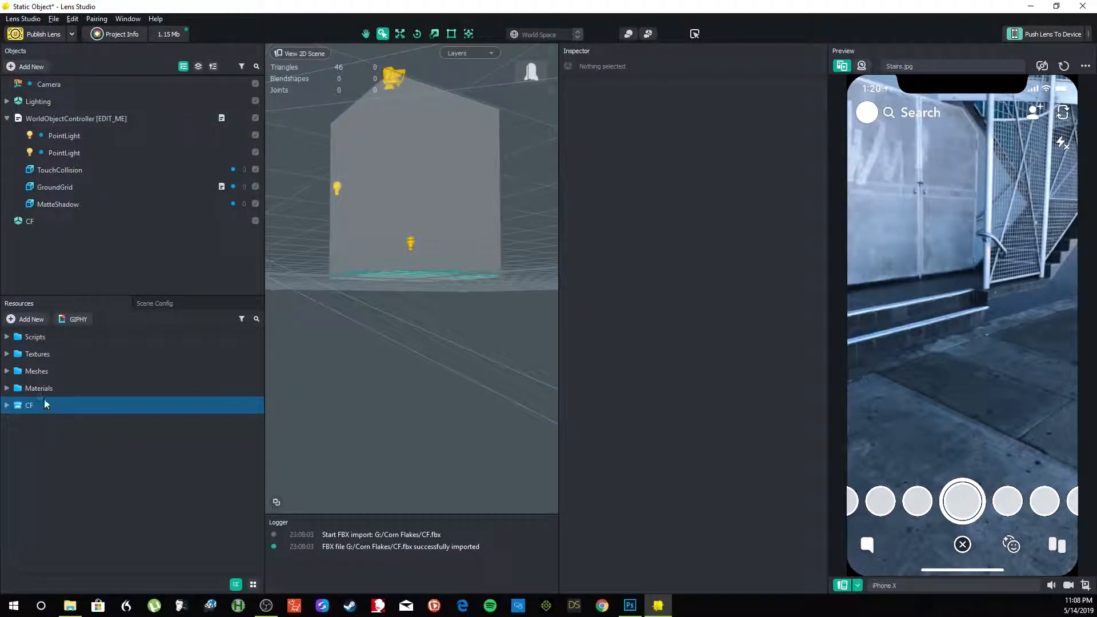
left_click(36, 219)
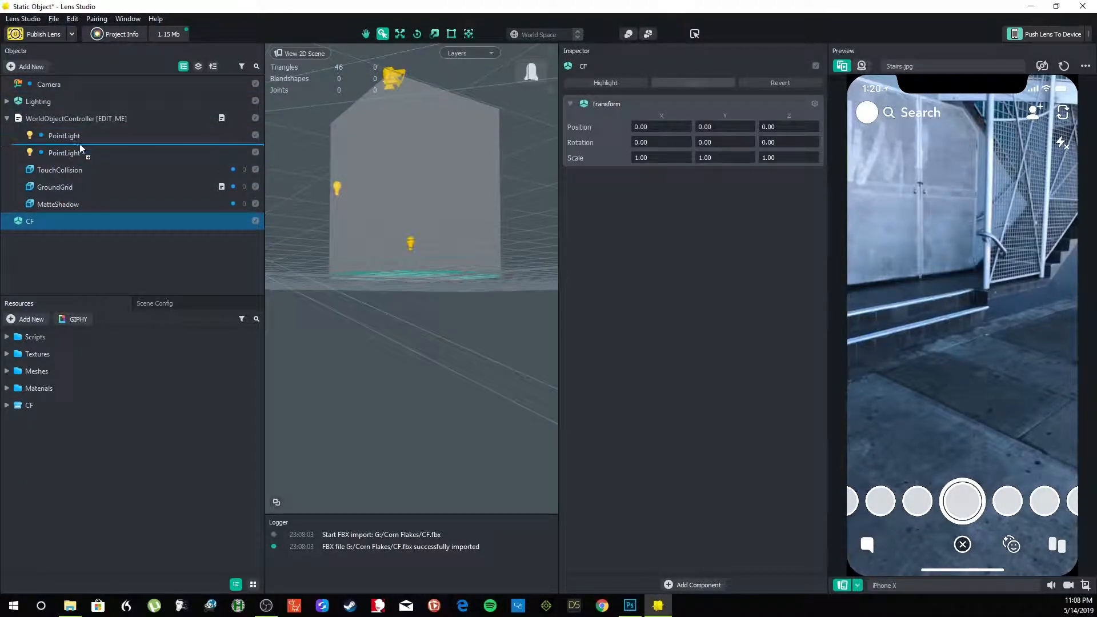
left_click_drag(60, 222, 80, 119)
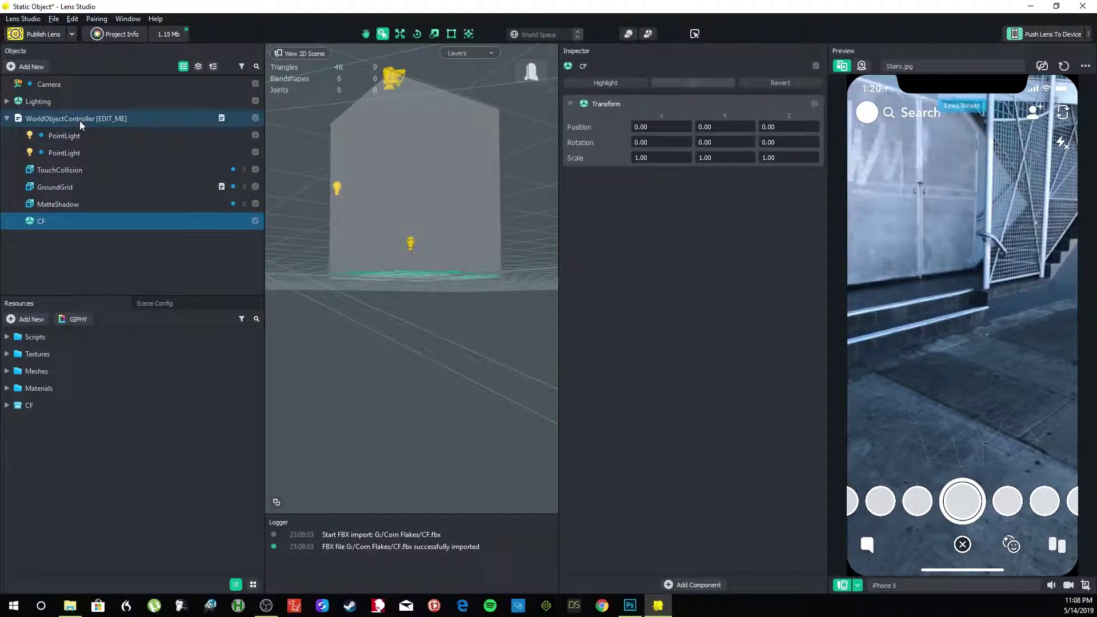
left_click(528, 180)
left_click_drag(526, 196, 543, 301)
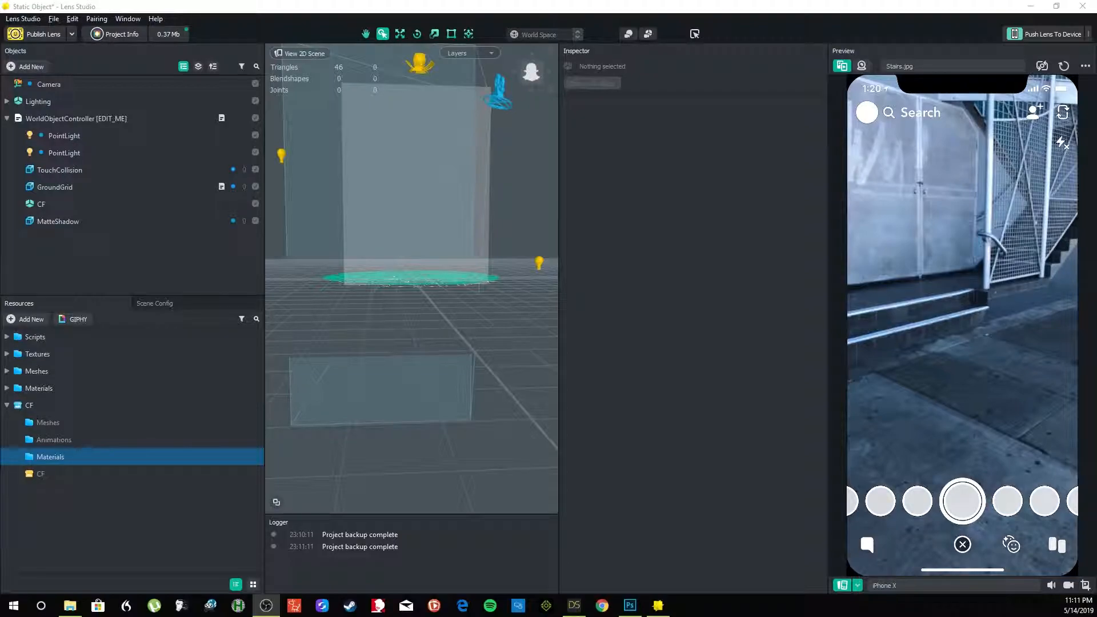
Back in DAZ Studio, begin an FBX export of the scene, then cancel at FBX Export Options.
left_click(574, 606)
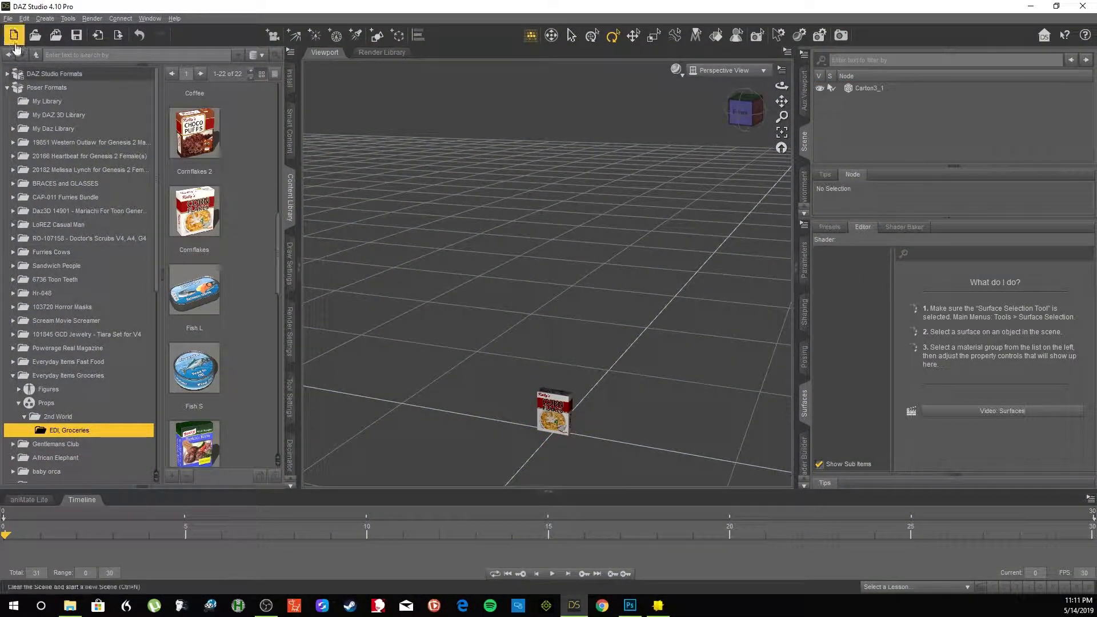
left_click(7, 18)
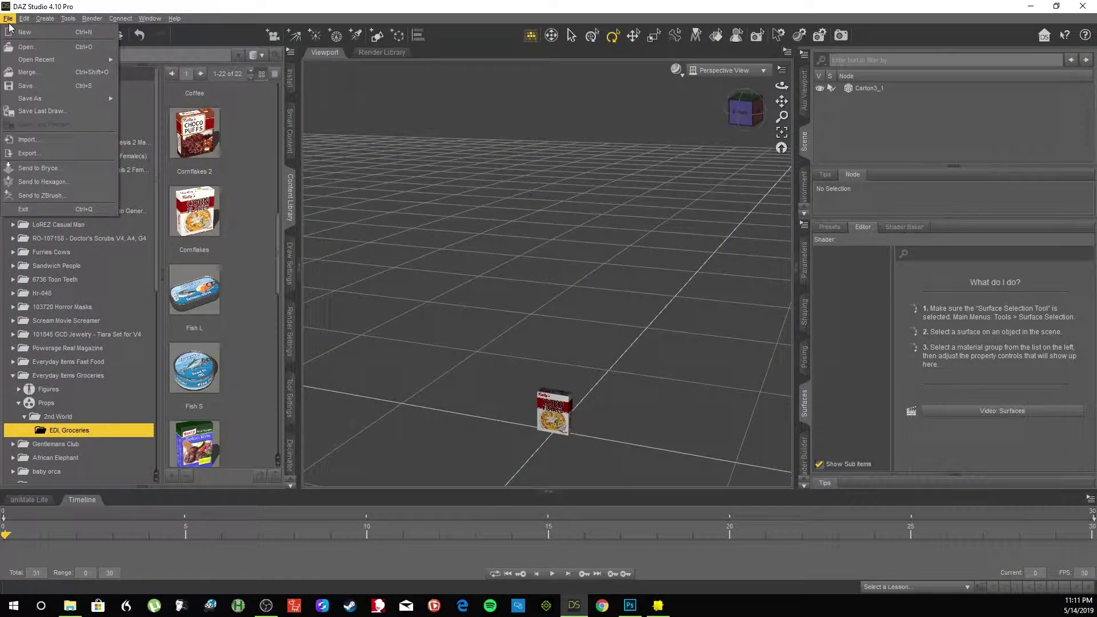
left_click(50, 153)
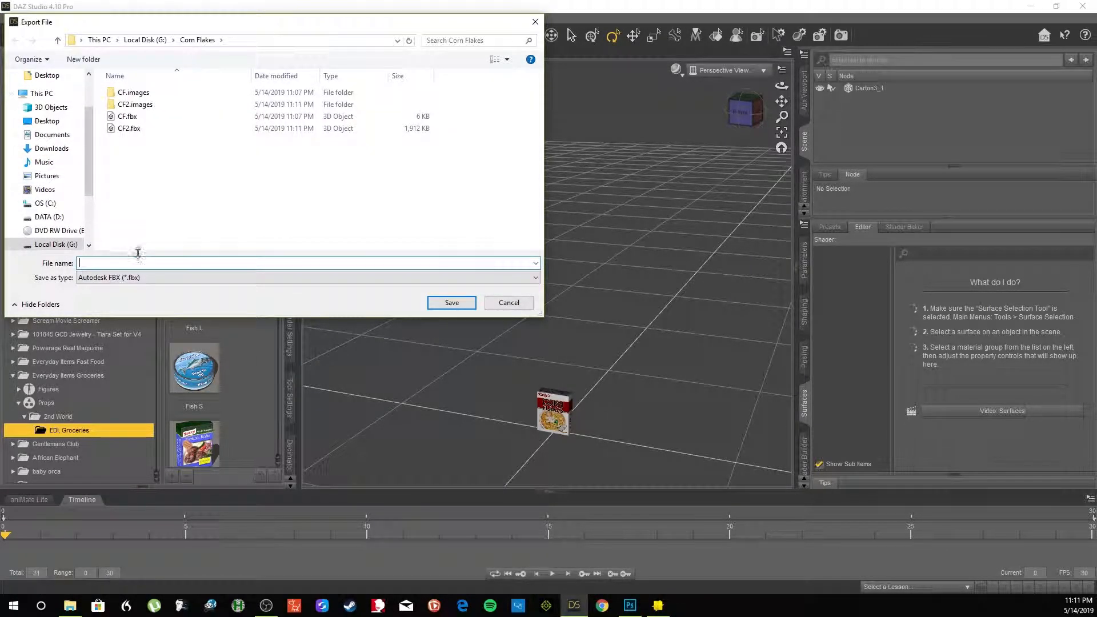
type("ewgh")
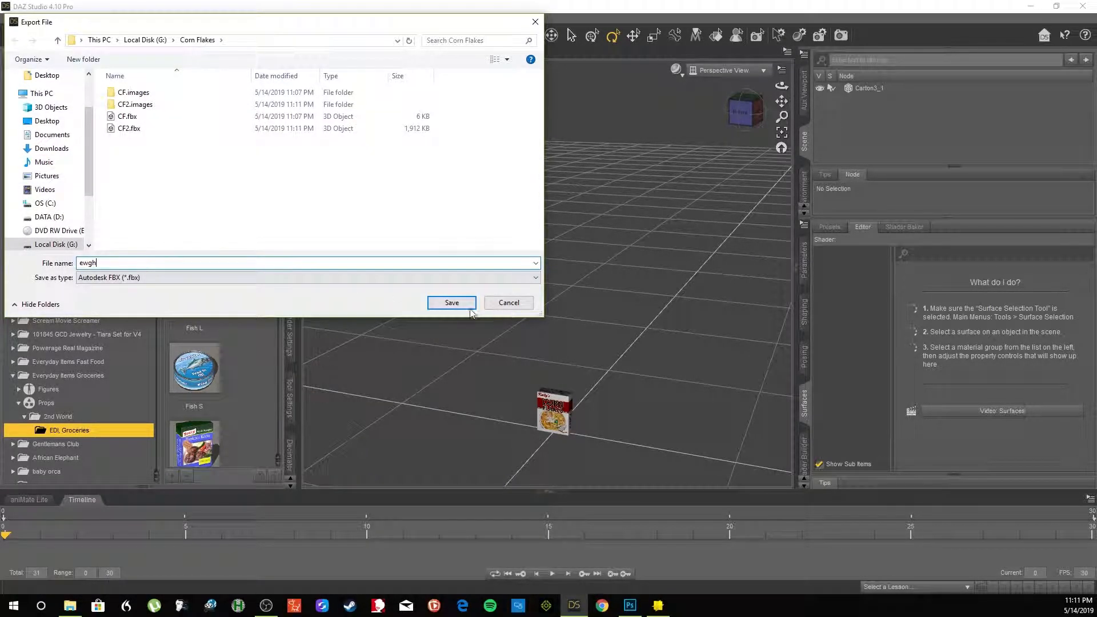
left_click(452, 302)
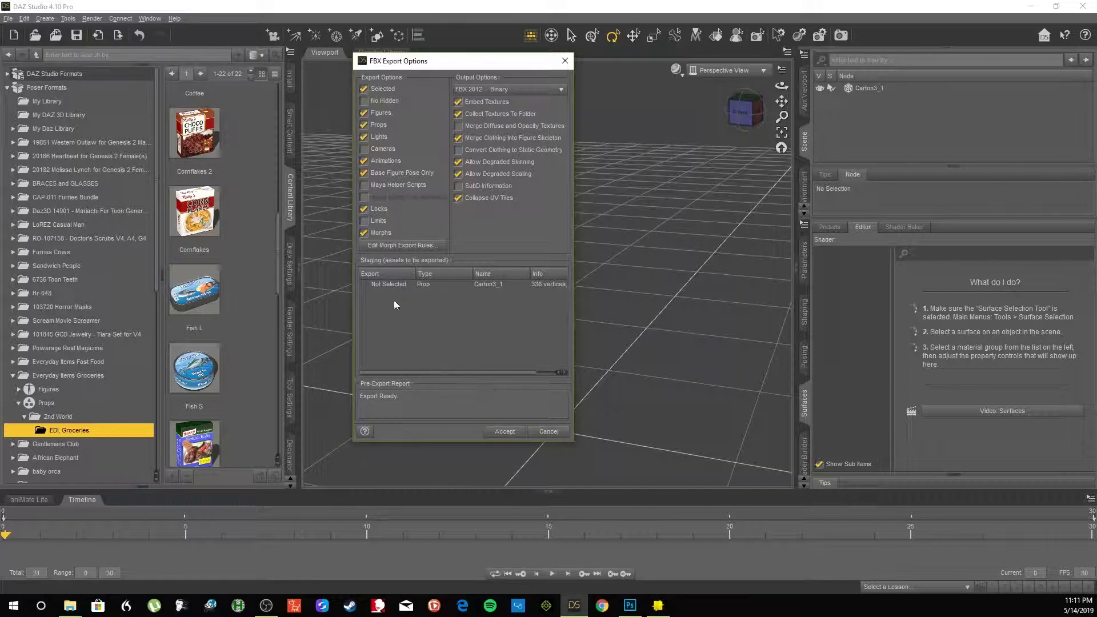
left_click(549, 431)
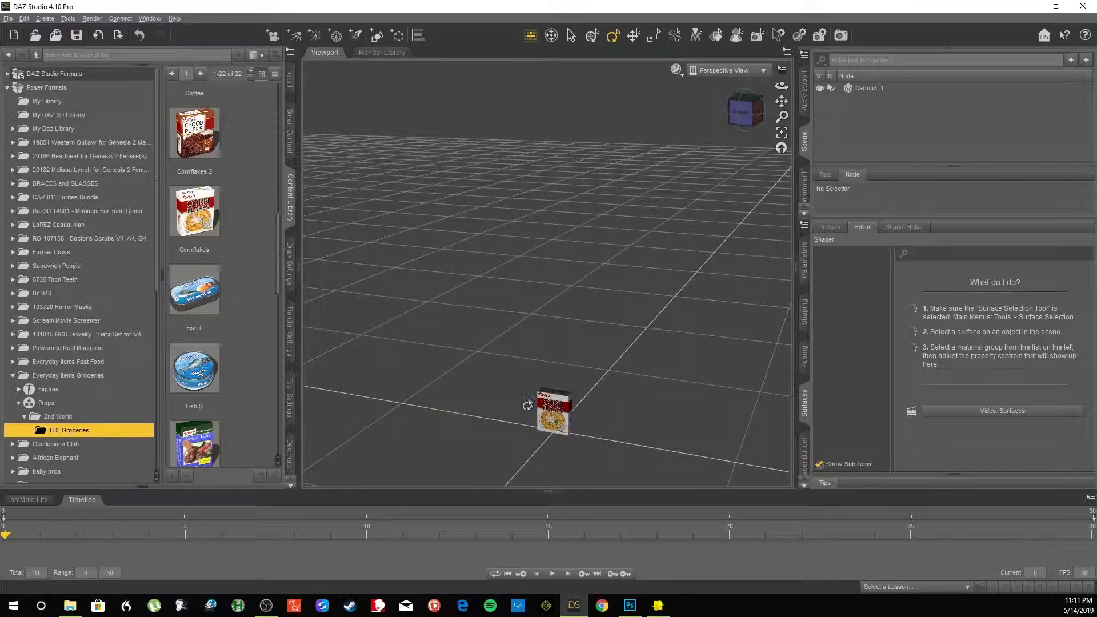
Export the selected cereal box prop as an FBX into the Corn Flakes folder.
left_click(528, 406)
left_click(11, 18)
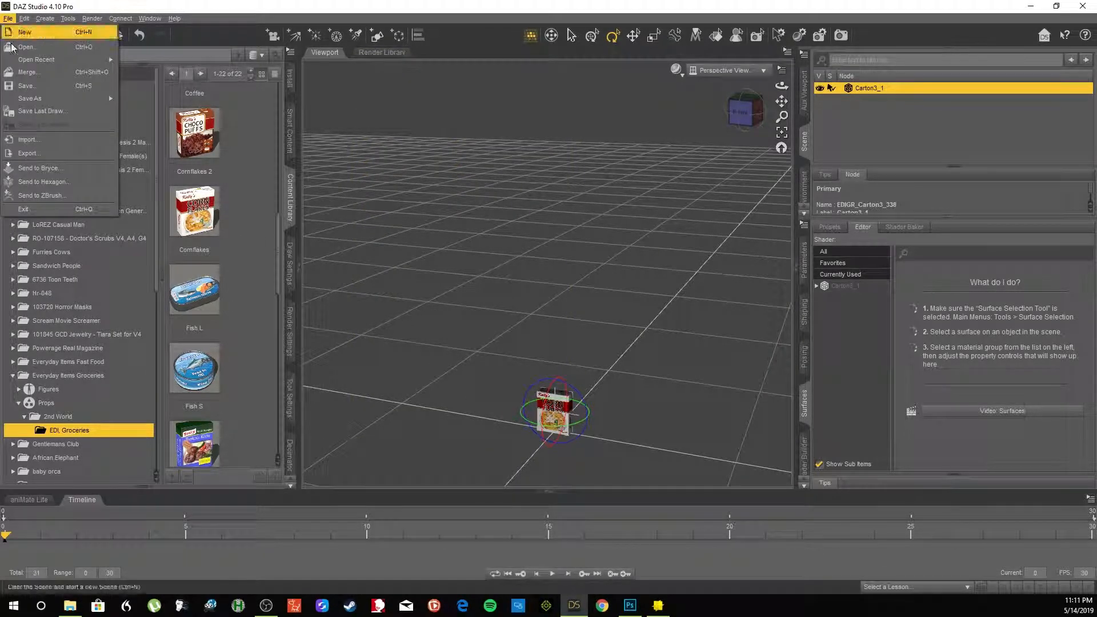
left_click(27, 152)
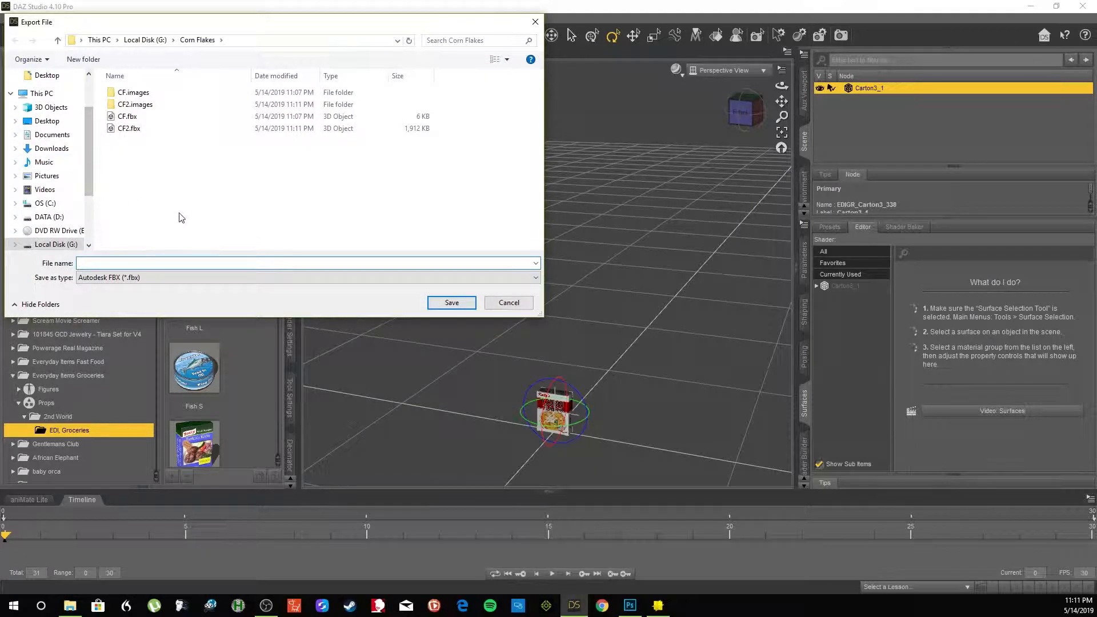
type("CF3")
left_click(452, 303)
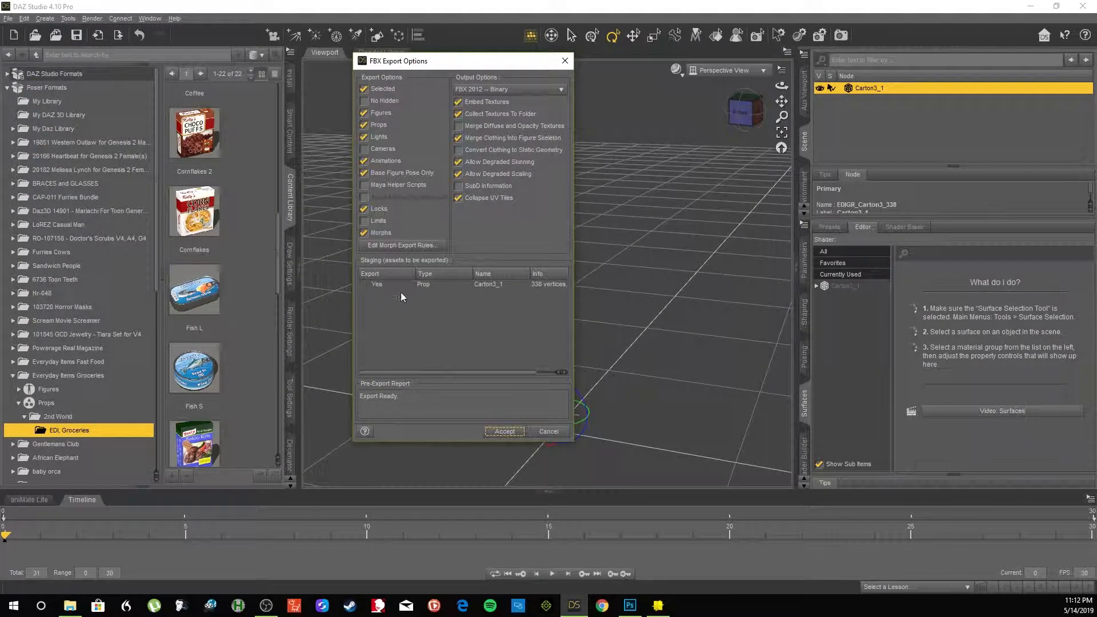
left_click(505, 431)
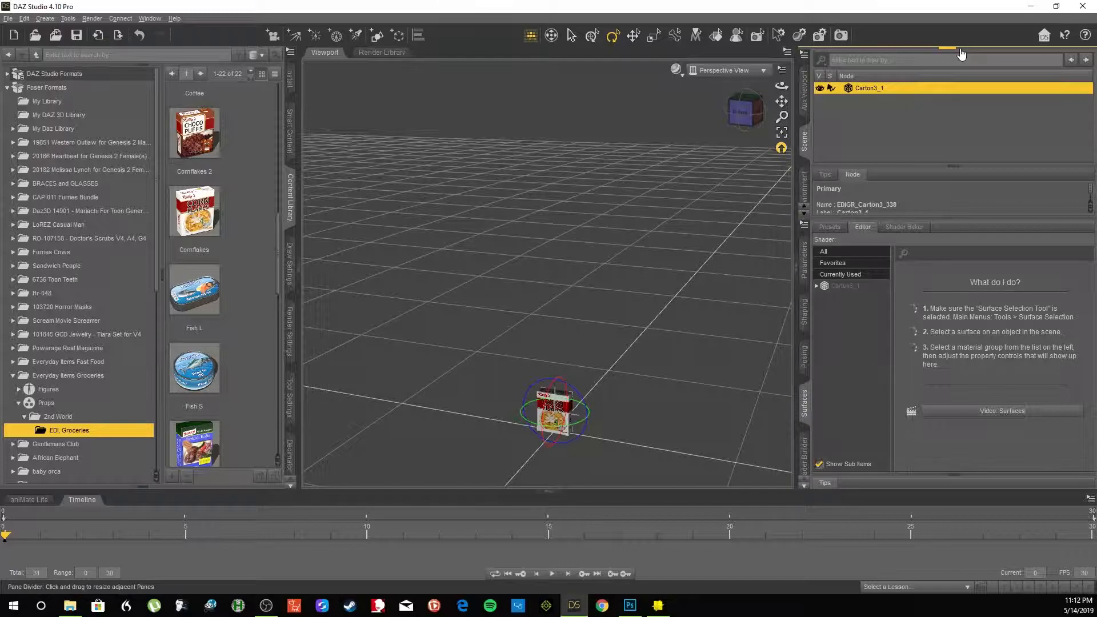
Close DAZ Studio, answering the save-changes prompt, leaving Lens Studio in front.
left_click(1085, 9)
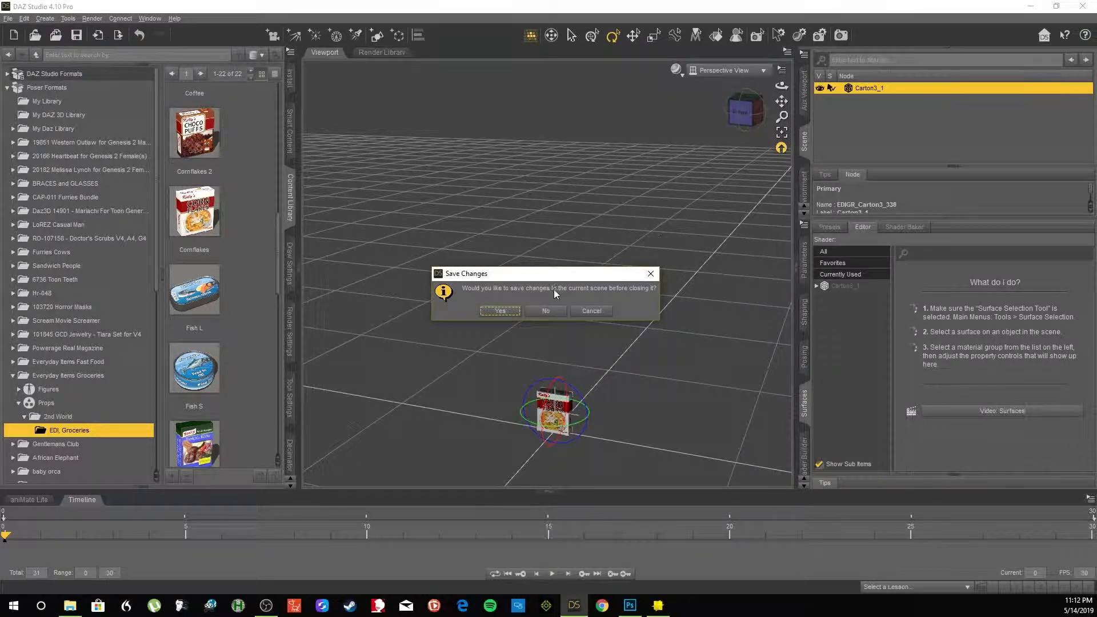
left_click(542, 305)
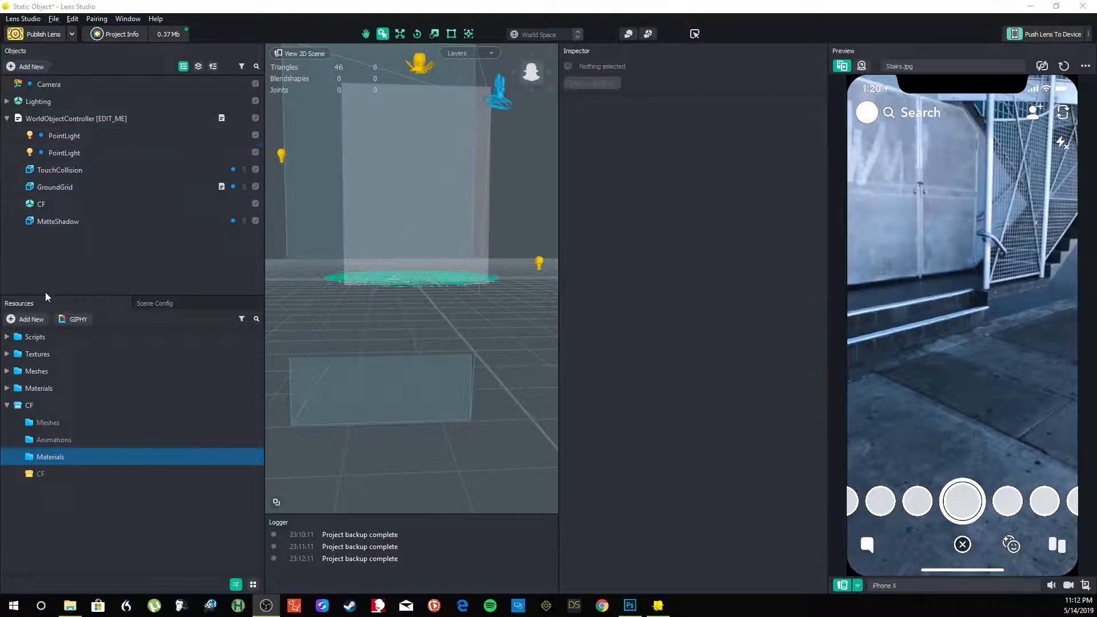
Delete the old CF resource folder and CF scene object from the project.
left_click(55, 405)
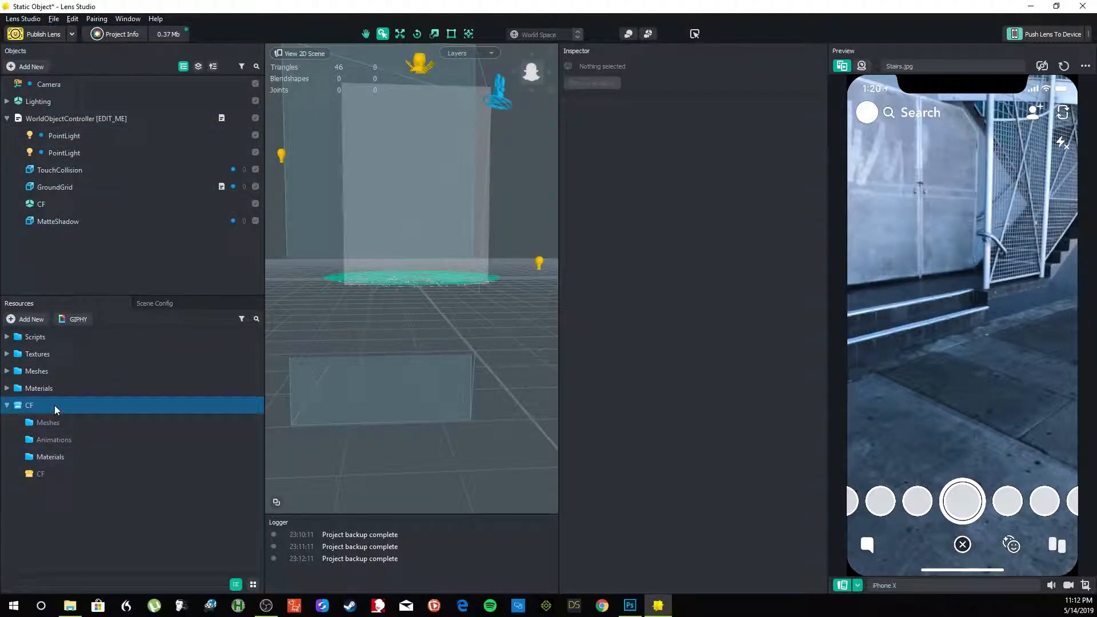
key("Delete")
left_click(41, 204)
key("Delete")
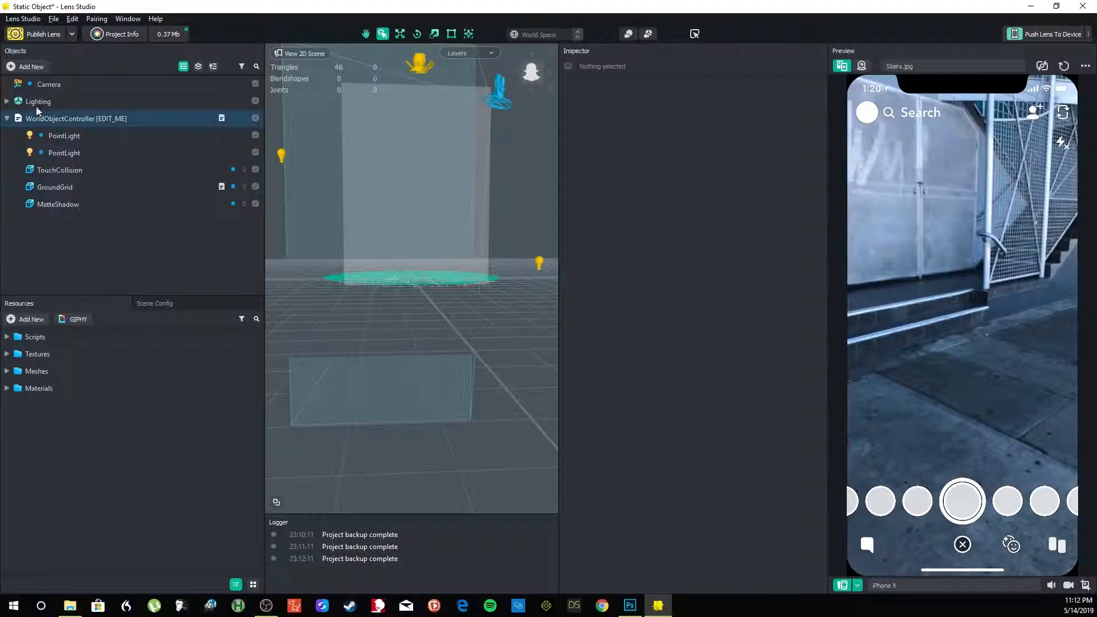
Start Import Files and browse the file dialog to G:\Corn Flakes.
left_click(32, 319)
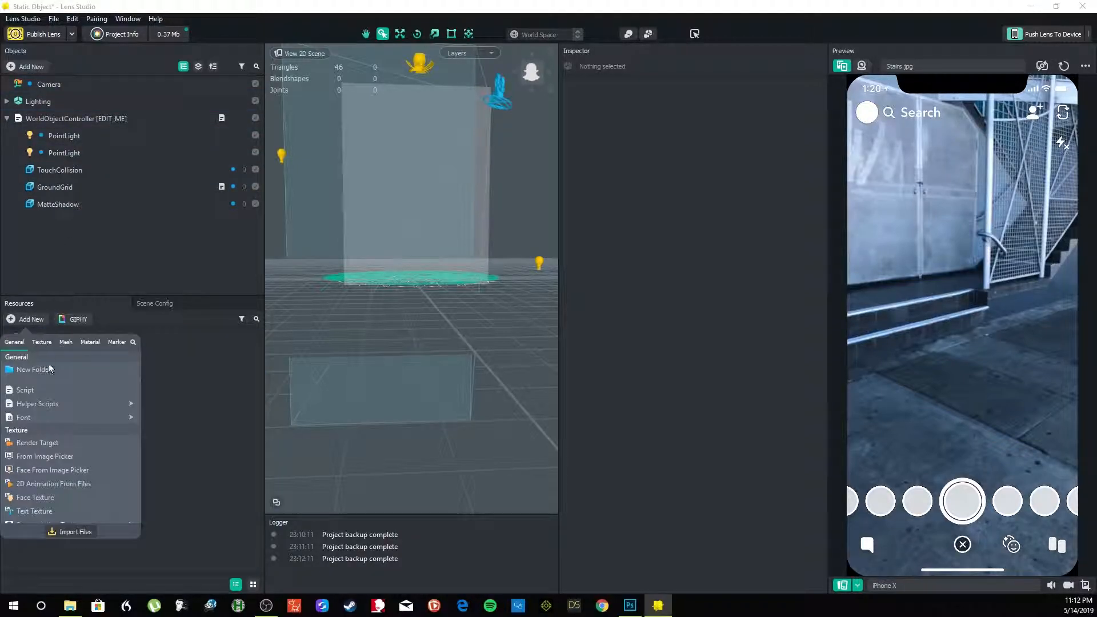
left_click(81, 533)
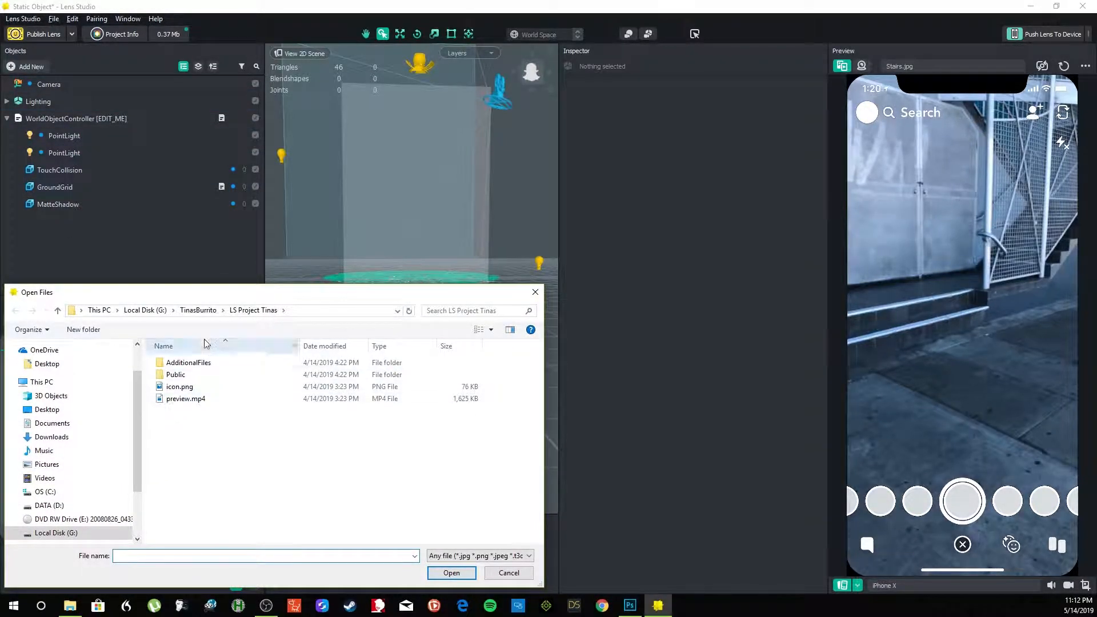
left_click(144, 311)
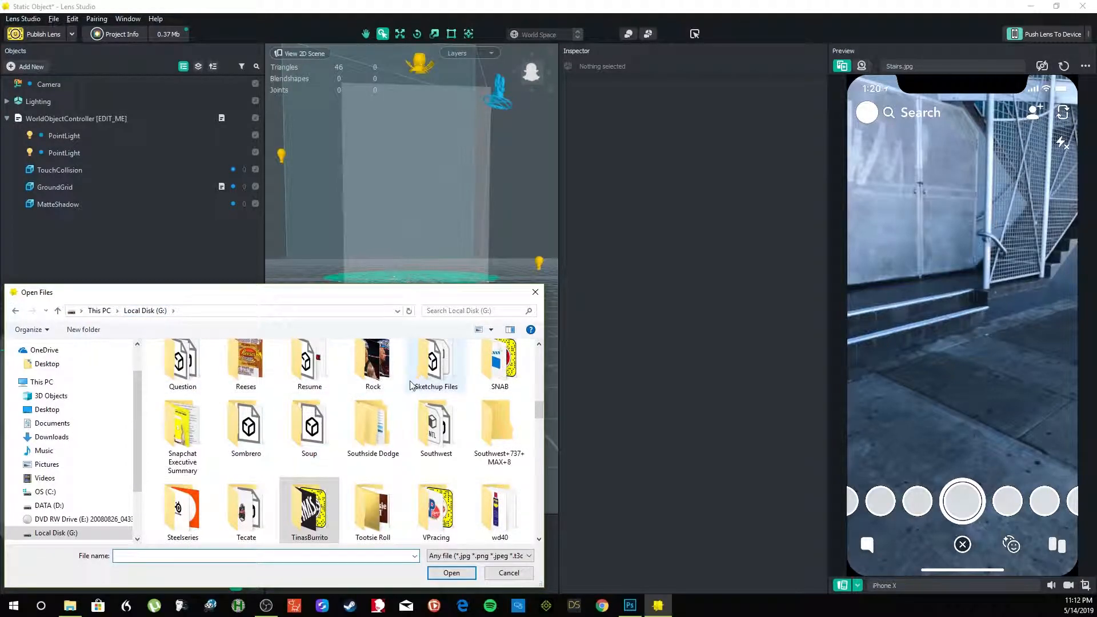
scroll(343, 412, "up", 4)
scroll(358, 423, "up", 3)
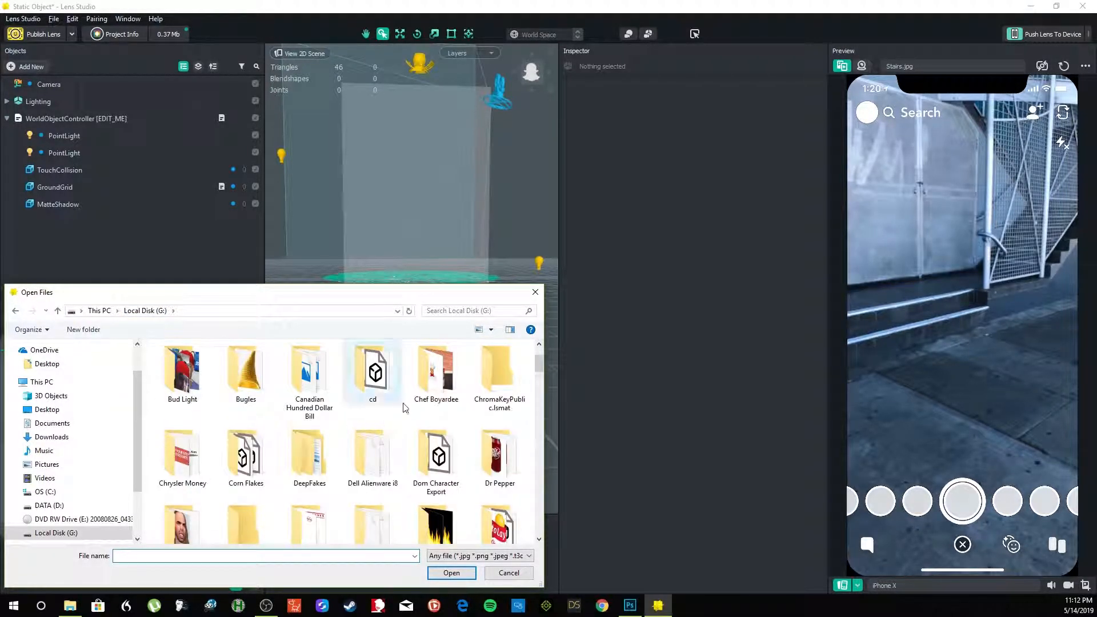
left_click(246, 461)
double_click(245, 461)
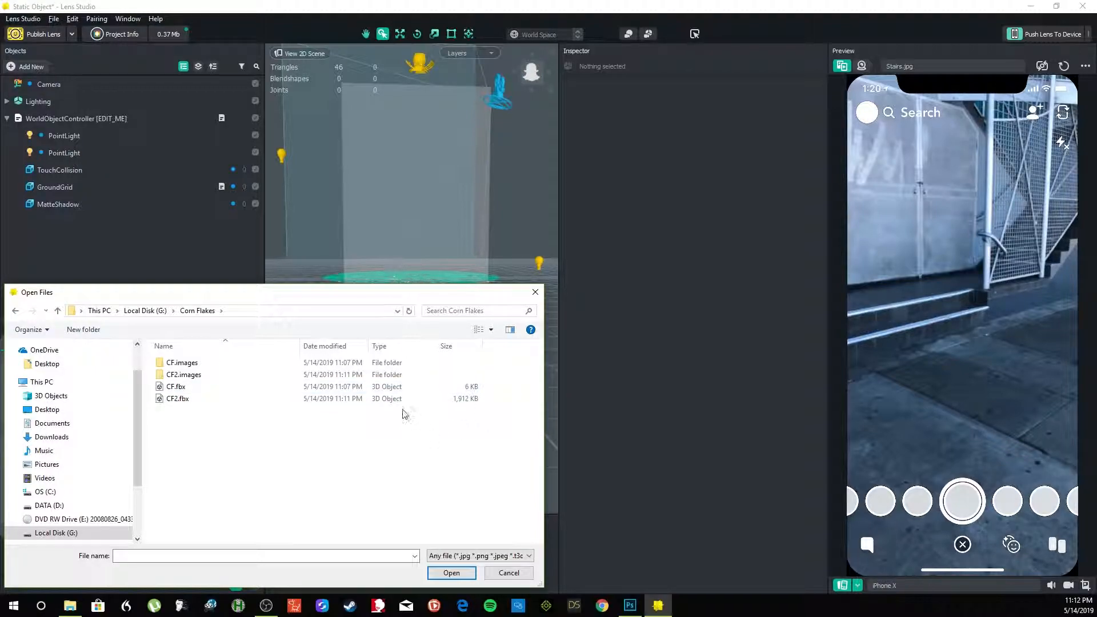
Import CF2.fbx with default FBX options, adding the CF2 object and resource folder.
left_click(389, 400)
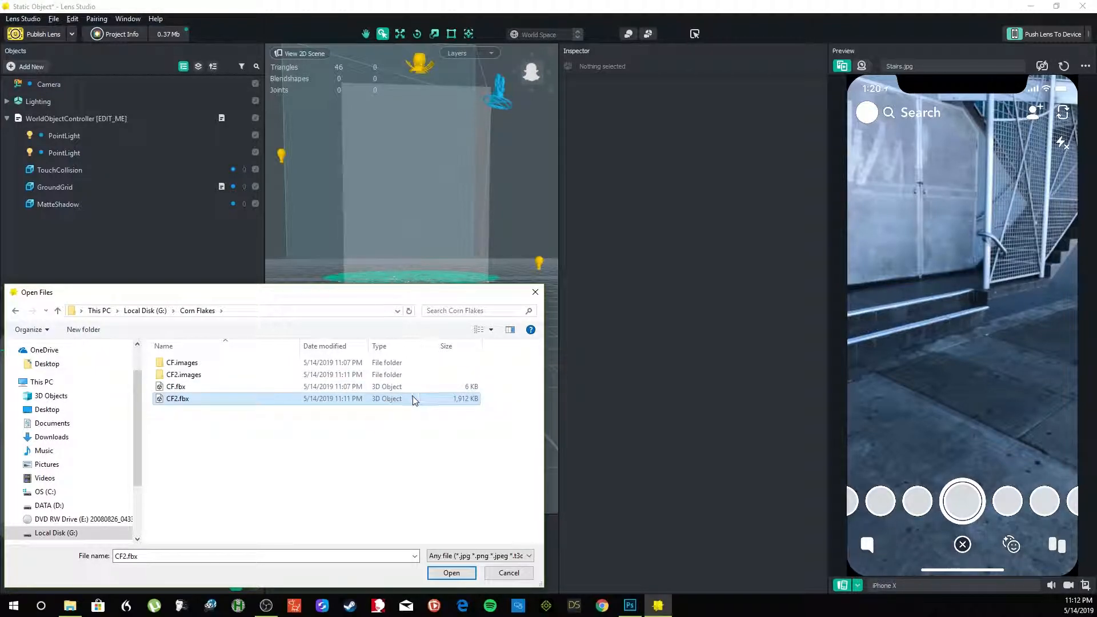
left_click(451, 572)
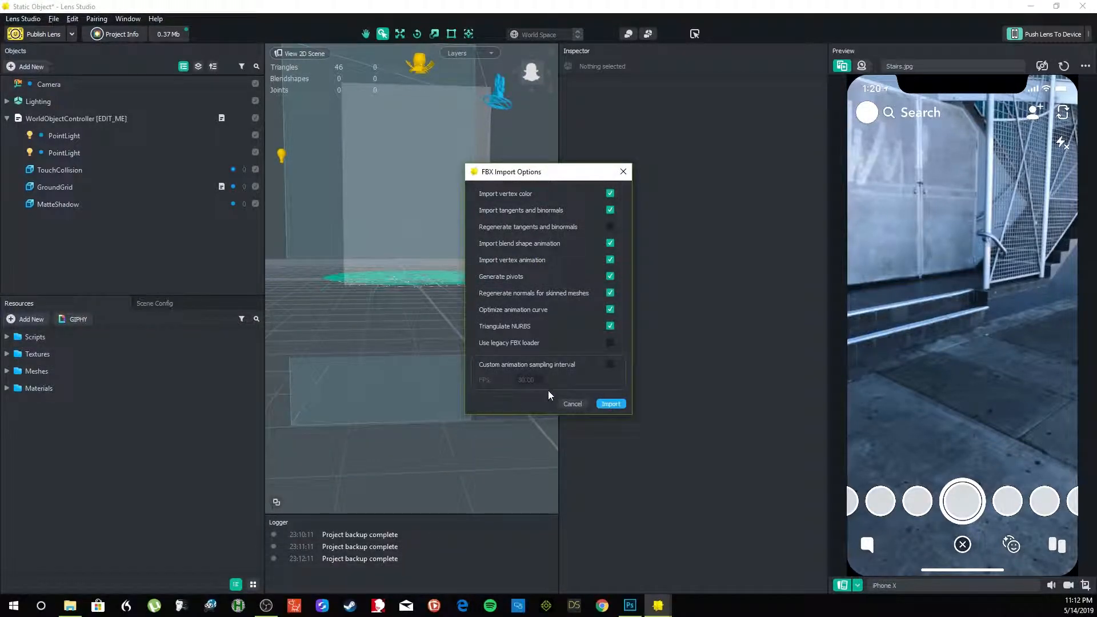
left_click(611, 403)
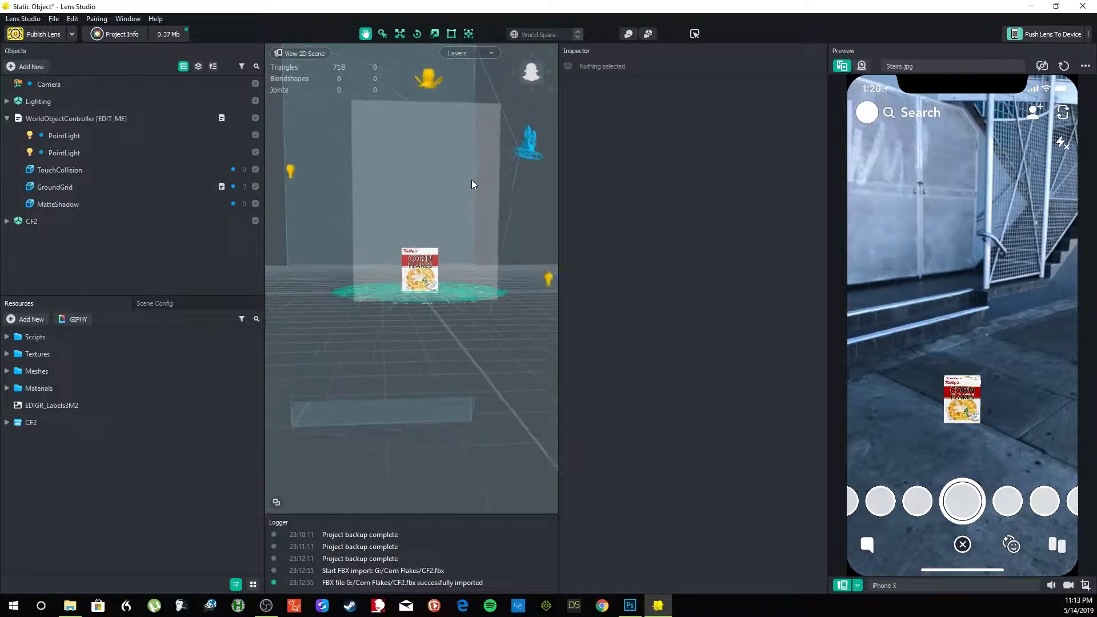
Pan and orbit the Scene view to look at the Corn Flakes box front from above.
middle_click_drag(462, 160, 472, 225)
scroll(471, 228, "up", 3)
scroll(471, 227, "up", 2)
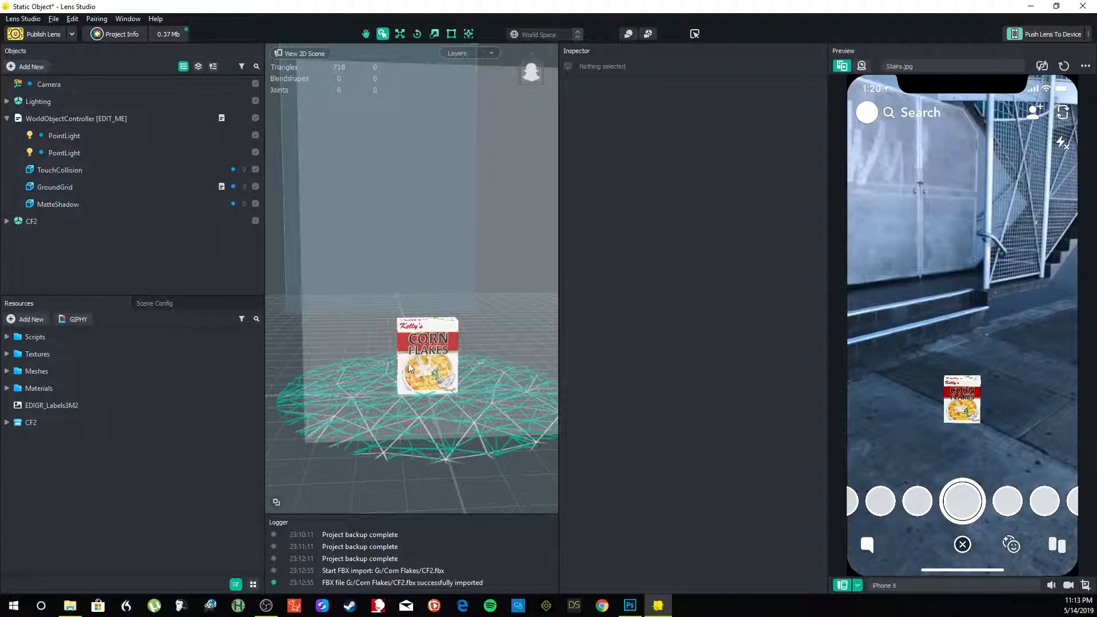
mouse_move(464, 257)
middle_mouse_down()
mouse_move(478, 337)
mouse_move(372, 376)
middle_mouse_up()
key("w")
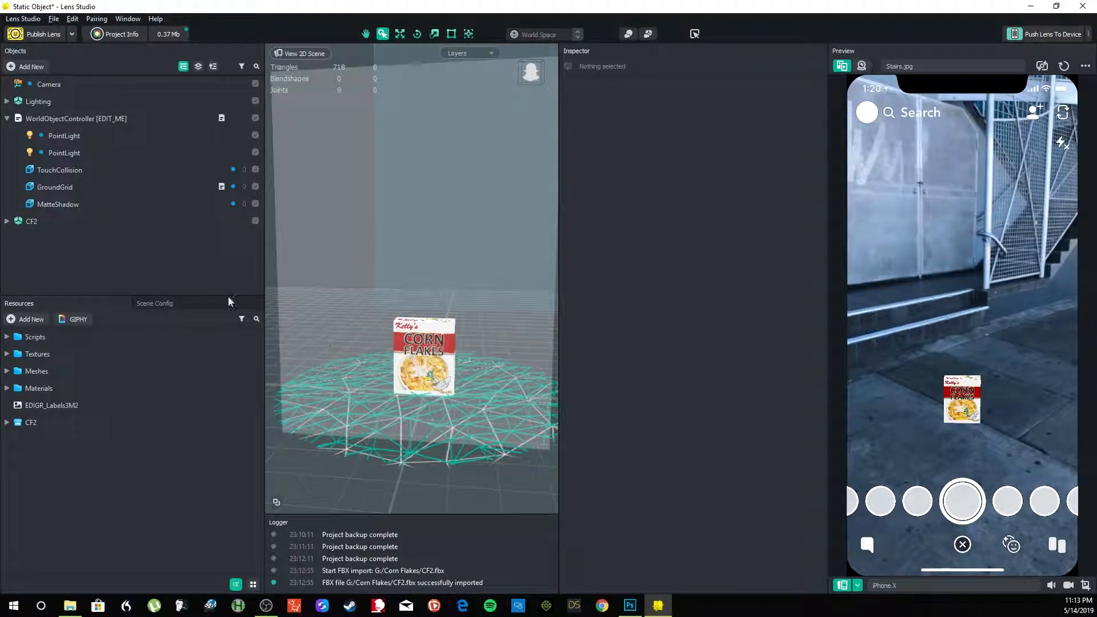
left_click_drag(46, 223, 93, 121)
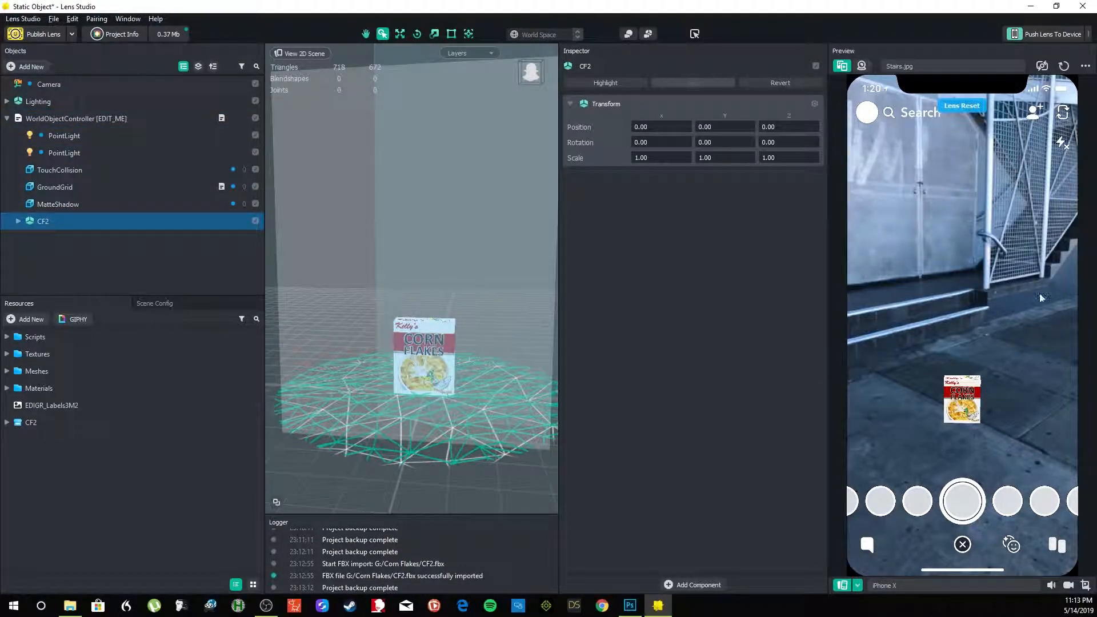